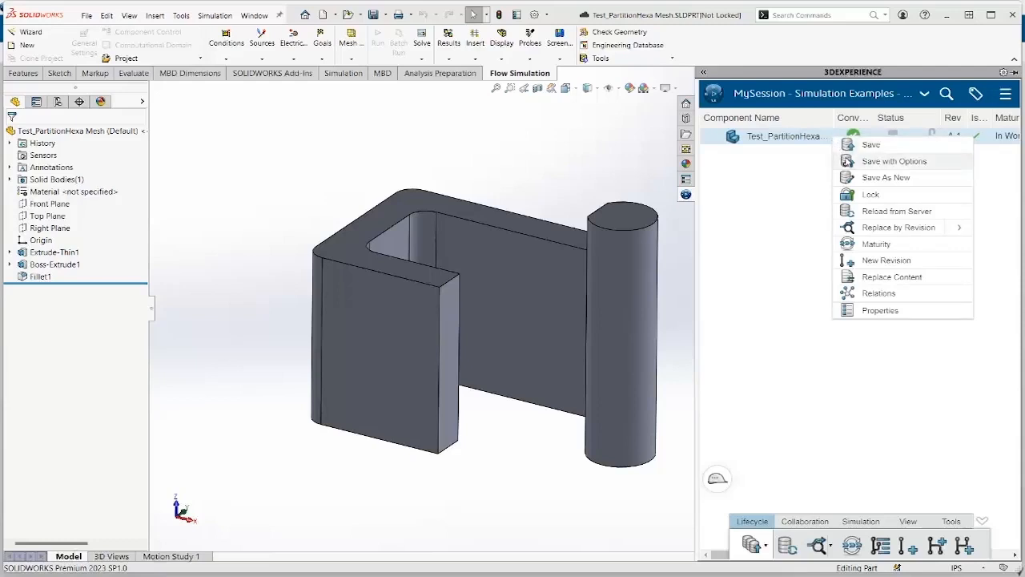
Step: Review the save options for the Test_PartitionHexa Mesh part, and close them without saving
left_click(850, 163)
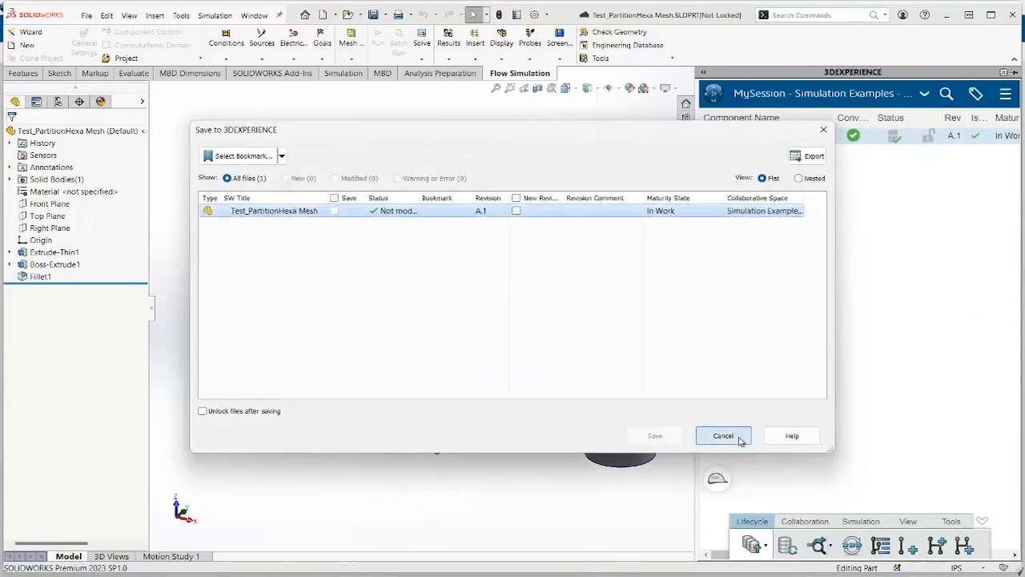
left_click(736, 437)
Step: Launch the Mechanical Scenario Creation app from the Structural Mechanics Engineer role
left_click(715, 101)
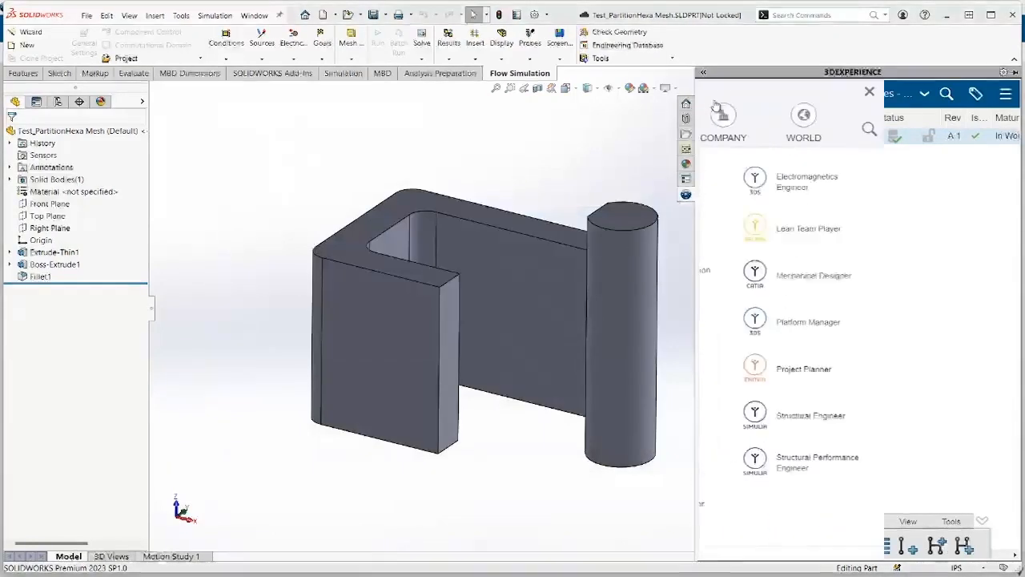
scroll(884, 455, "down", 4)
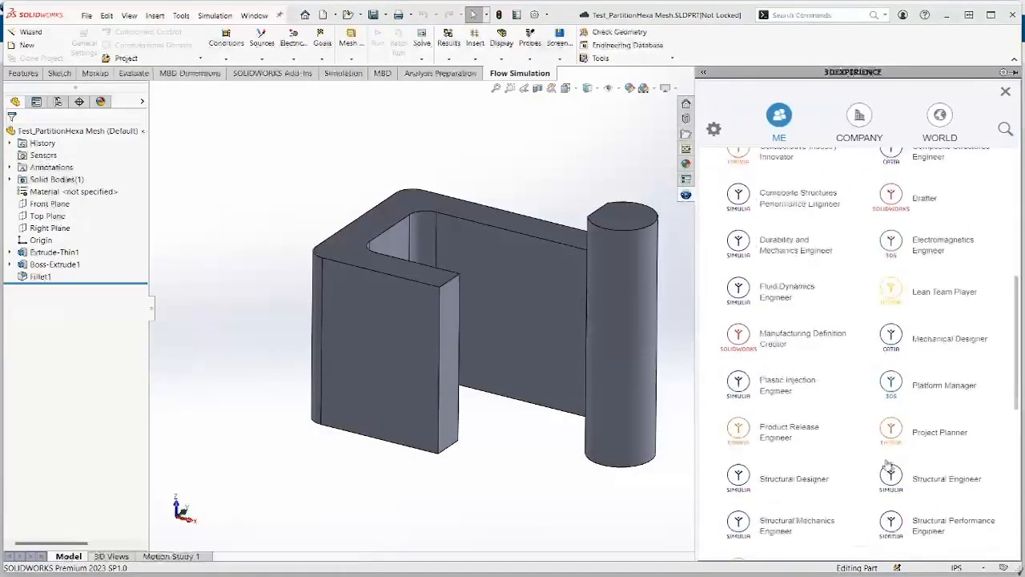
scroll(884, 463, "down", 3)
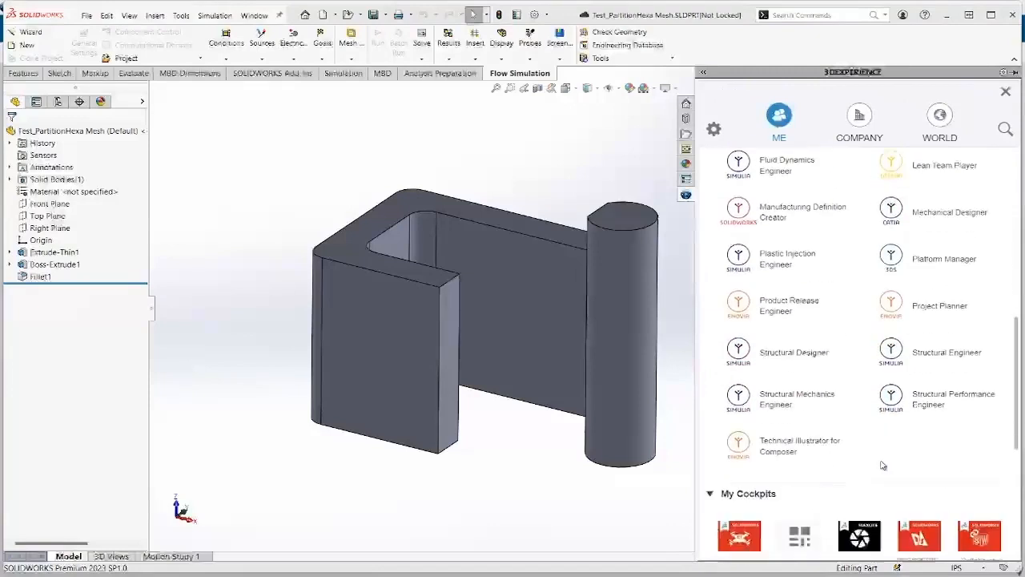
left_click(792, 404)
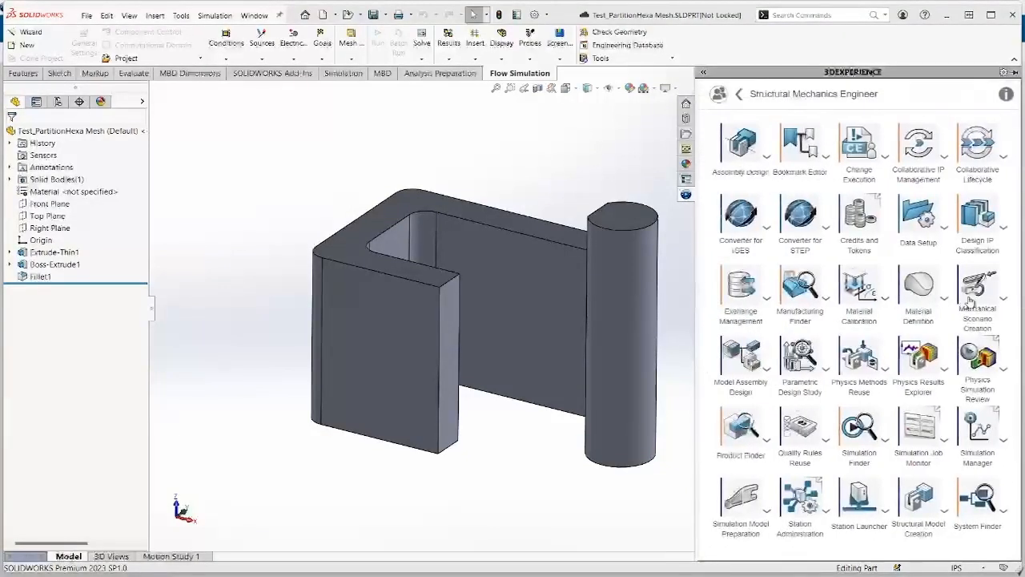
left_click(972, 296)
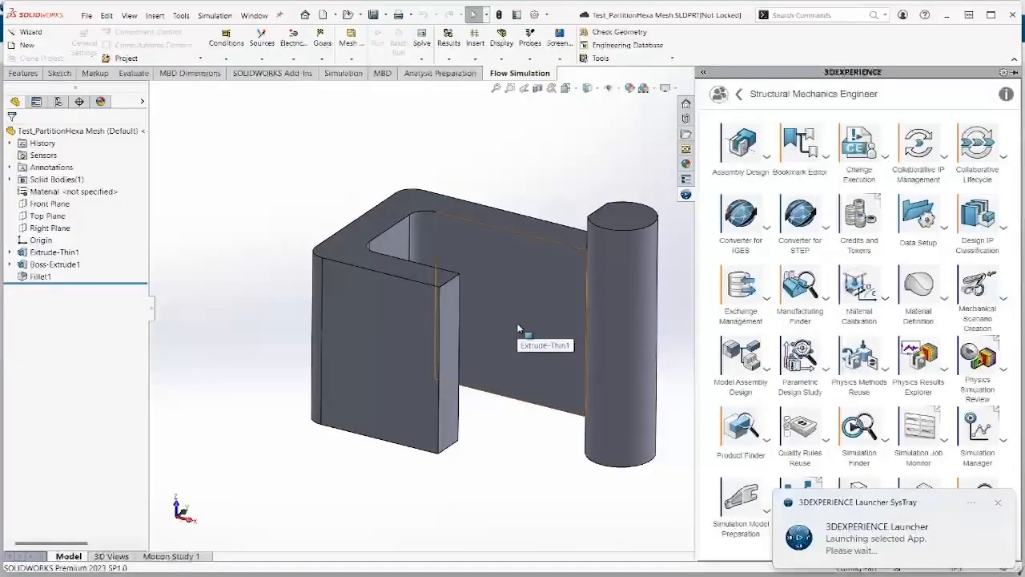
middle_click_drag(529, 320, 587, 355)
scroll(612, 230, "down", 2)
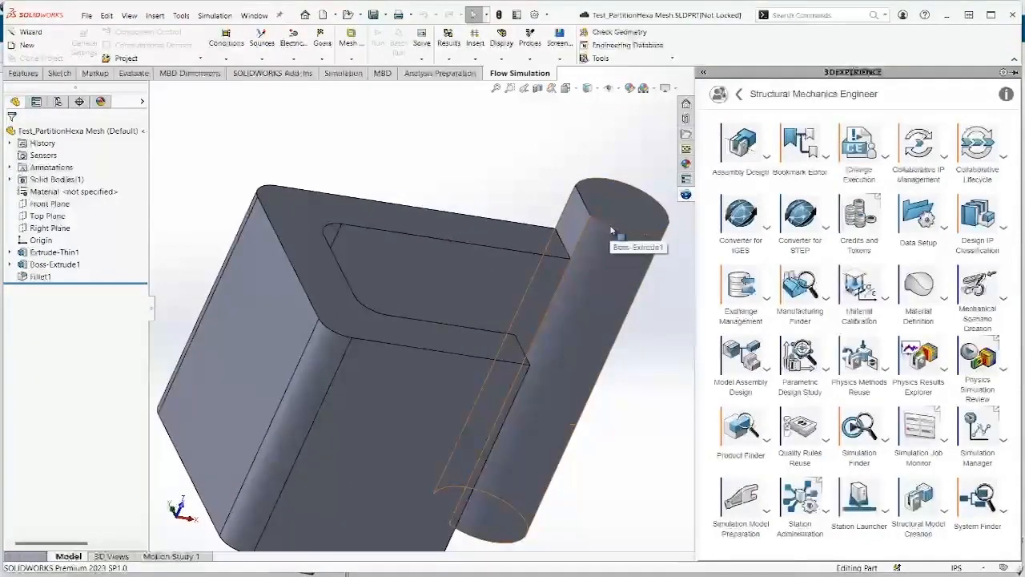
middle_click_drag(573, 245, 610, 232)
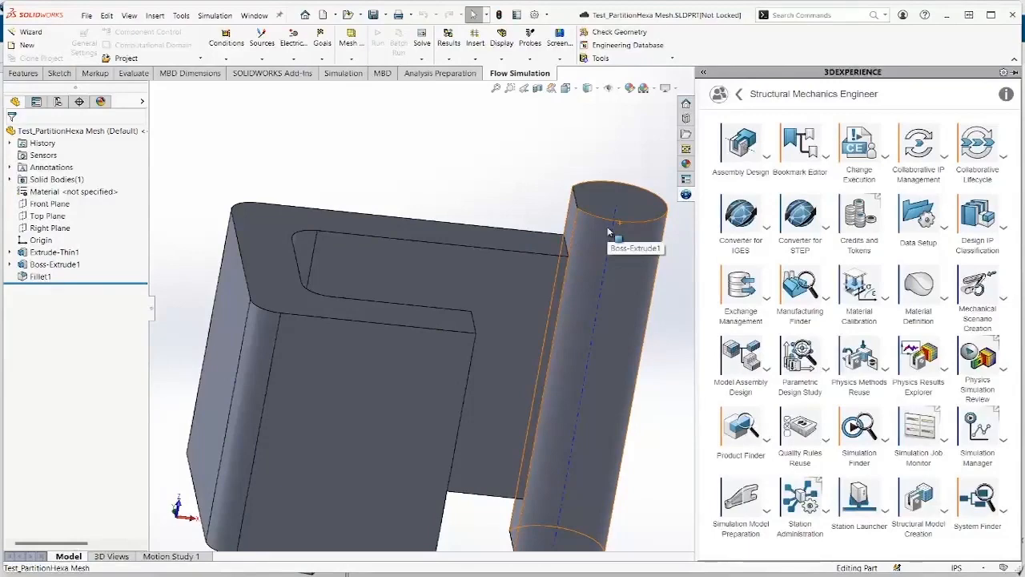
left_click(739, 95)
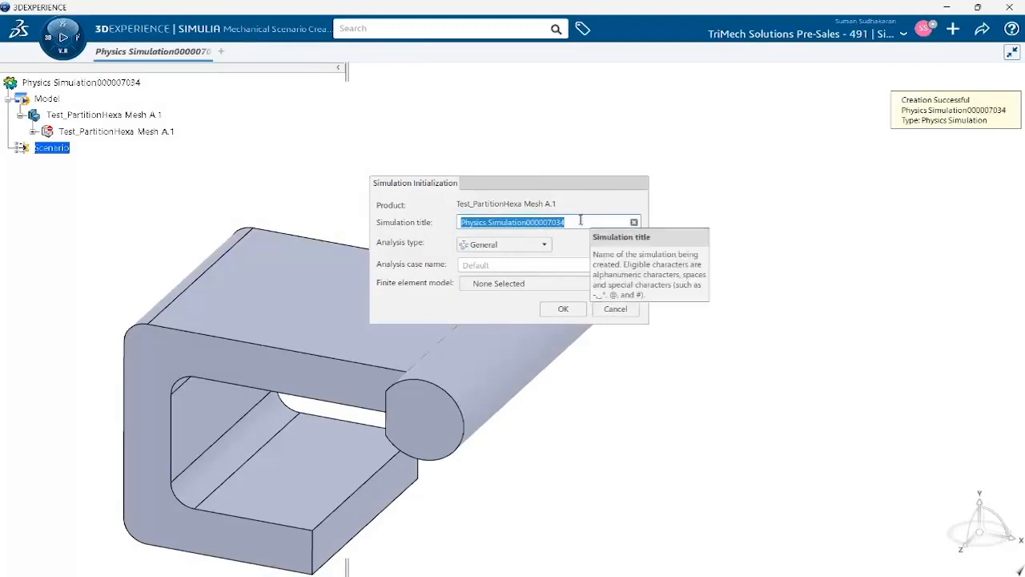
Step: Initialize the physics simulation with the title Test_hexa mesh, using the General analysis type and no finite element model
type("Test_hexa mesh")
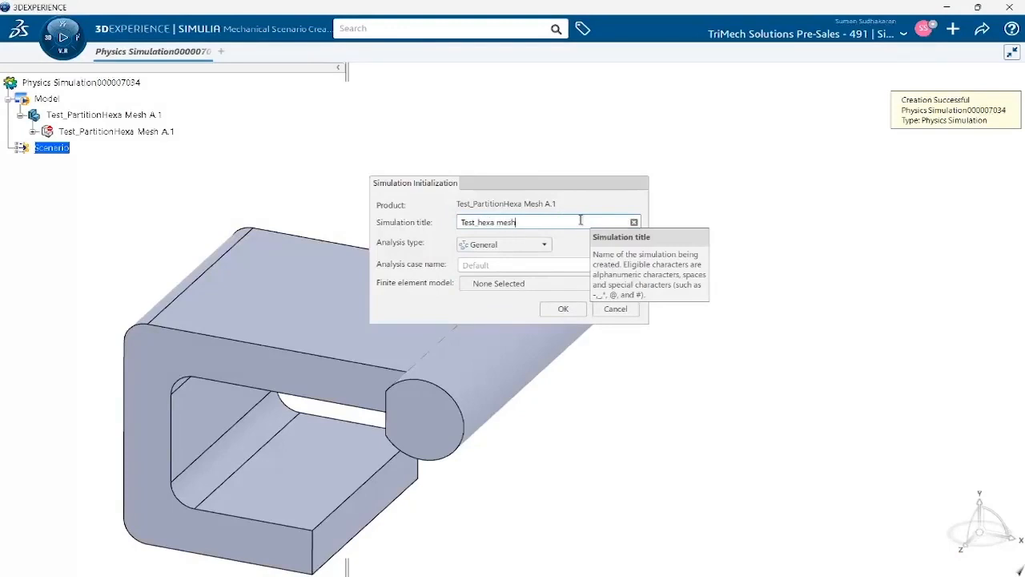
left_click_drag(581, 219, 409, 238)
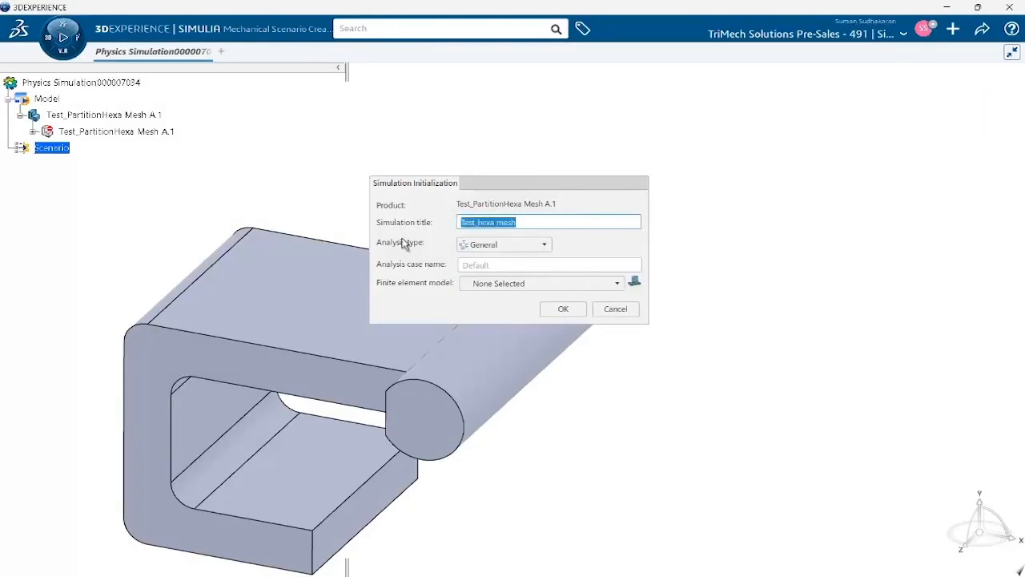
left_click(563, 309)
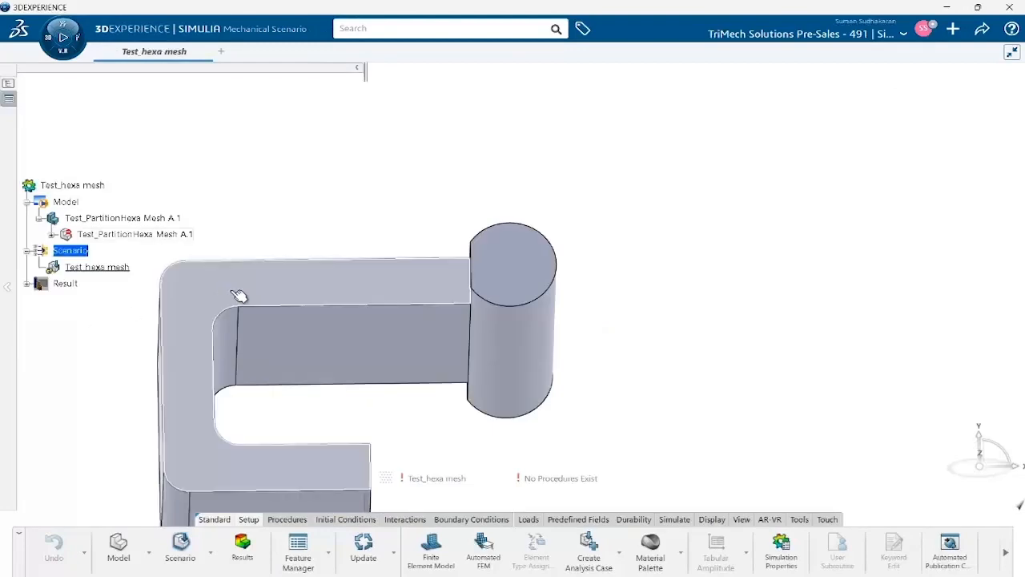
Step: Create a finite element model for the Test_PartitionHexa Mesh part with the initialization method None
left_click(94, 235)
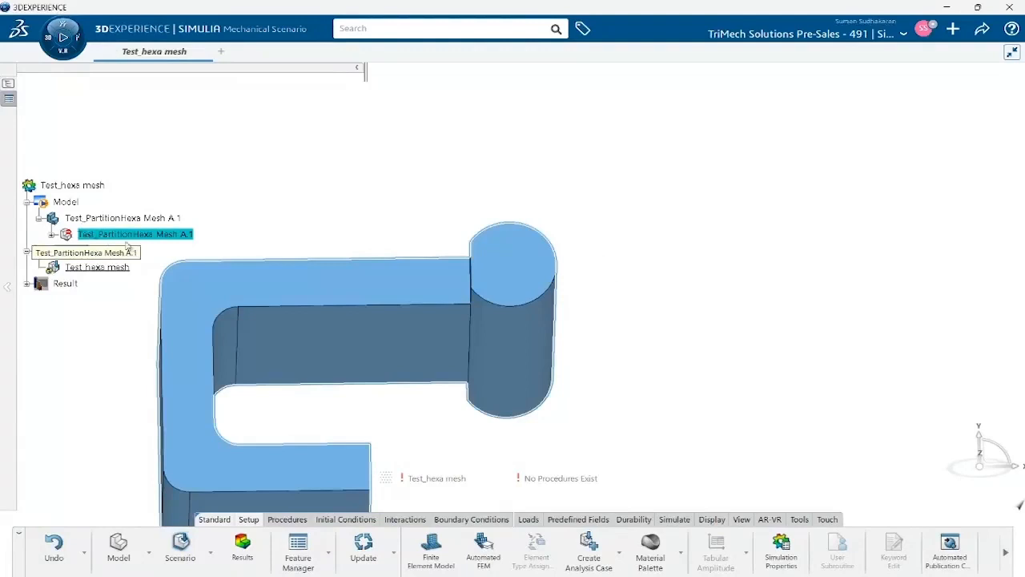
left_click(70, 251)
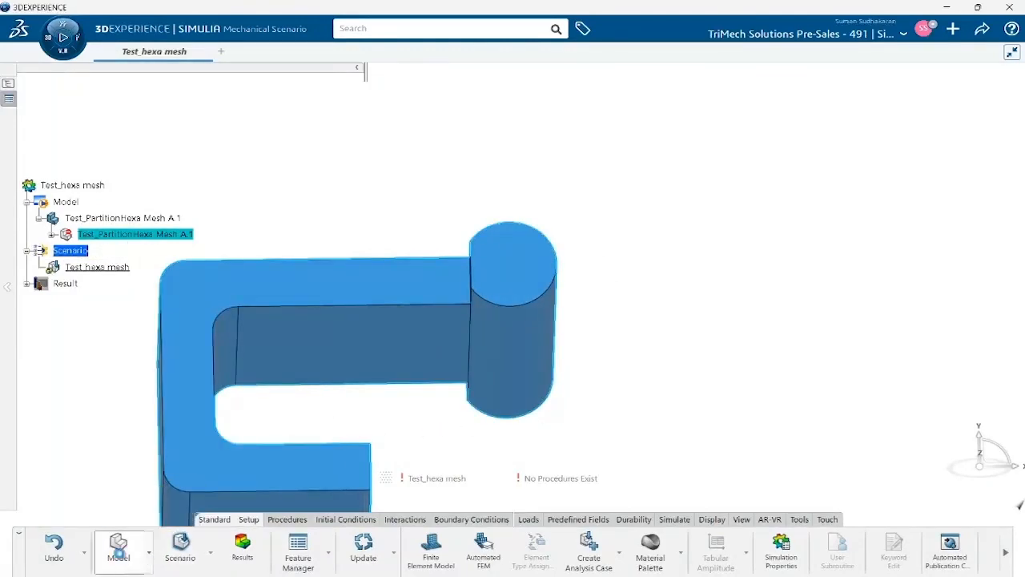
left_click(119, 550)
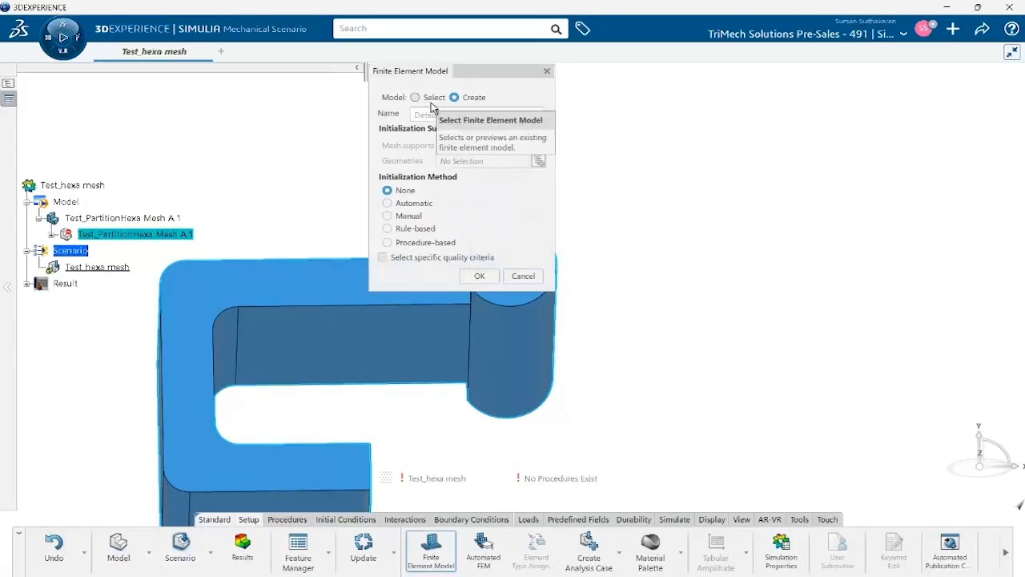
left_click(479, 277)
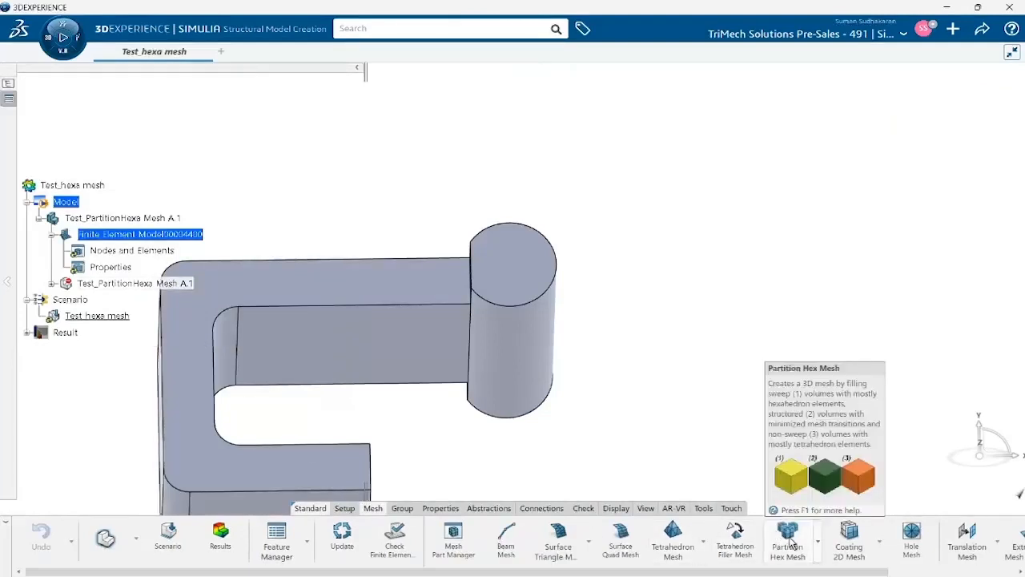
left_click(822, 546)
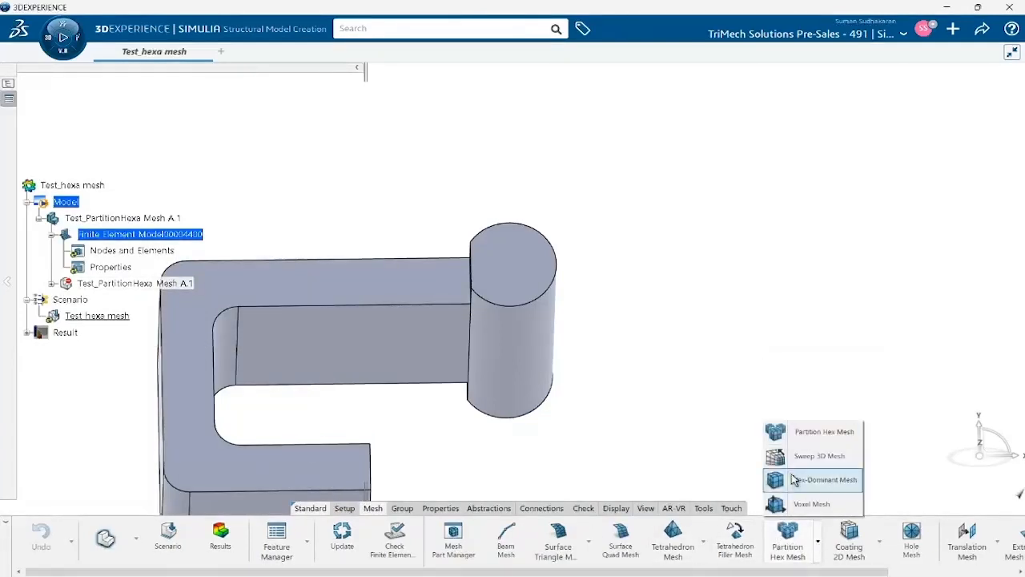
left_click(801, 455)
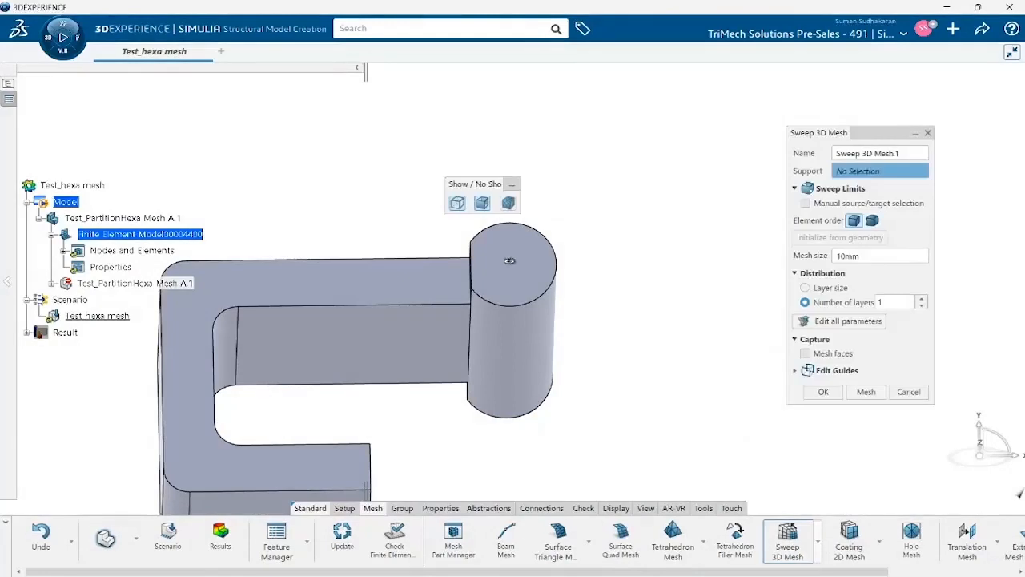
middle_click_drag(410, 309, 393, 224)
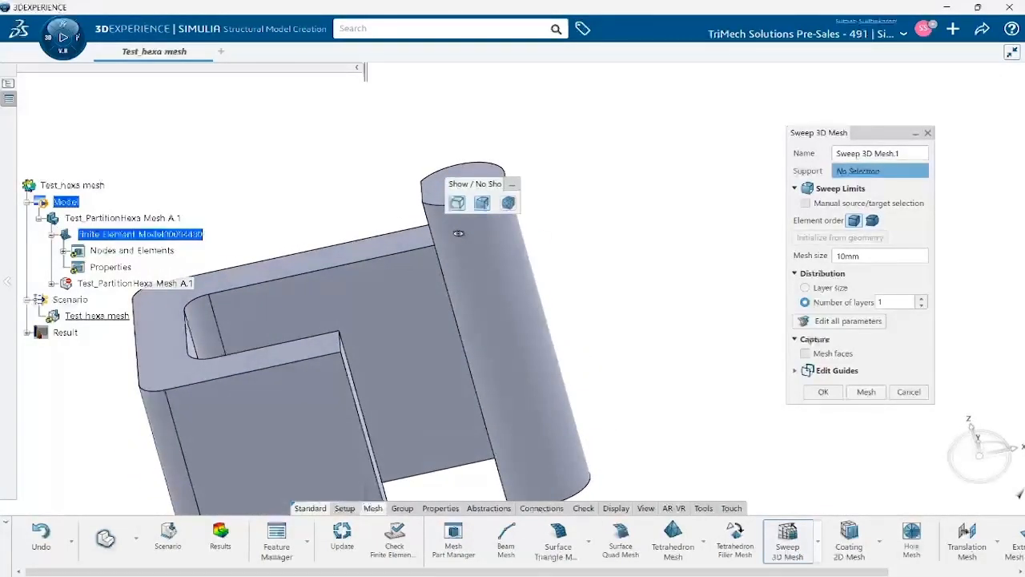
left_click(909, 393)
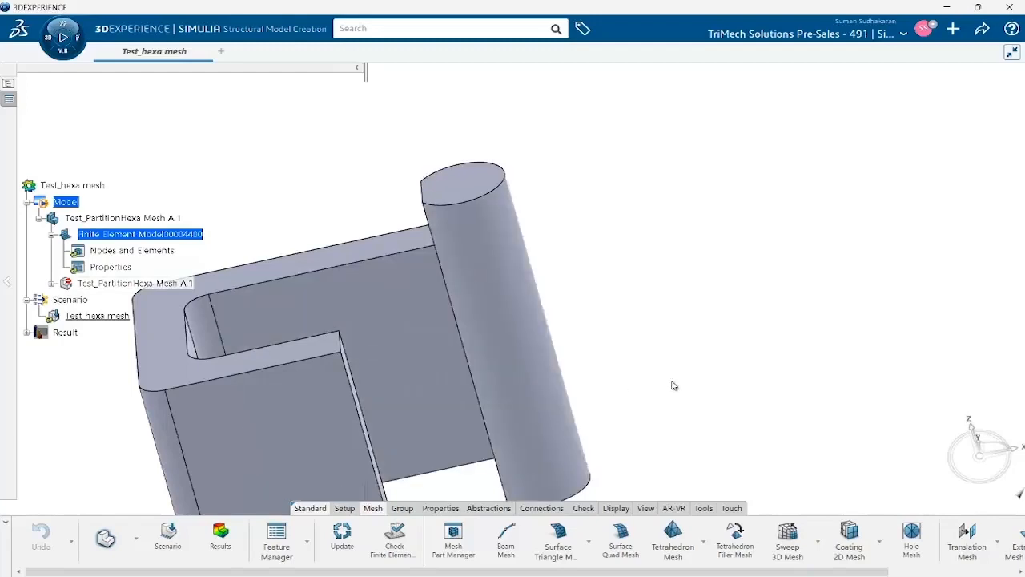
left_click(137, 540)
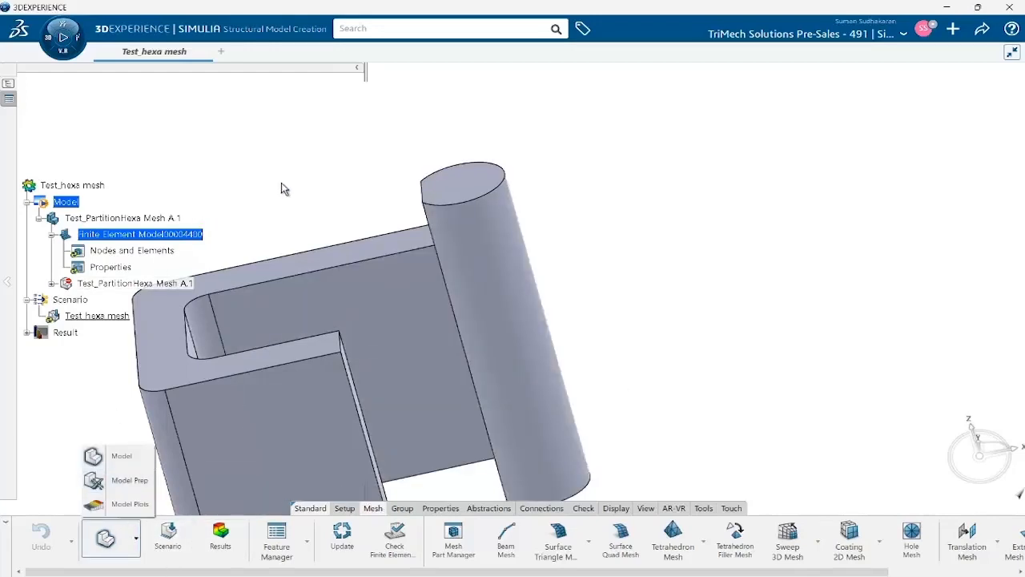
right_click(104, 285)
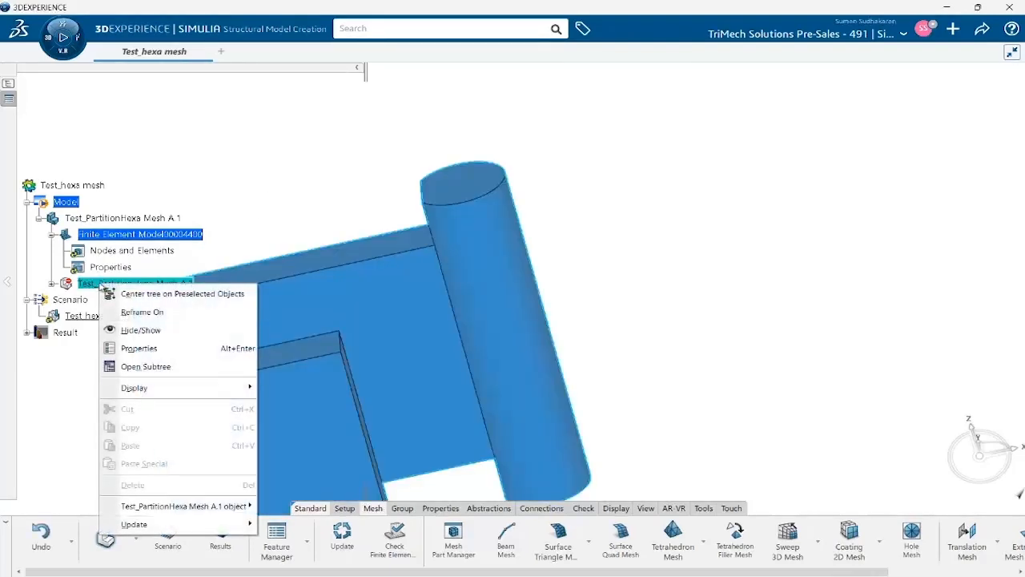
right_click(82, 220)
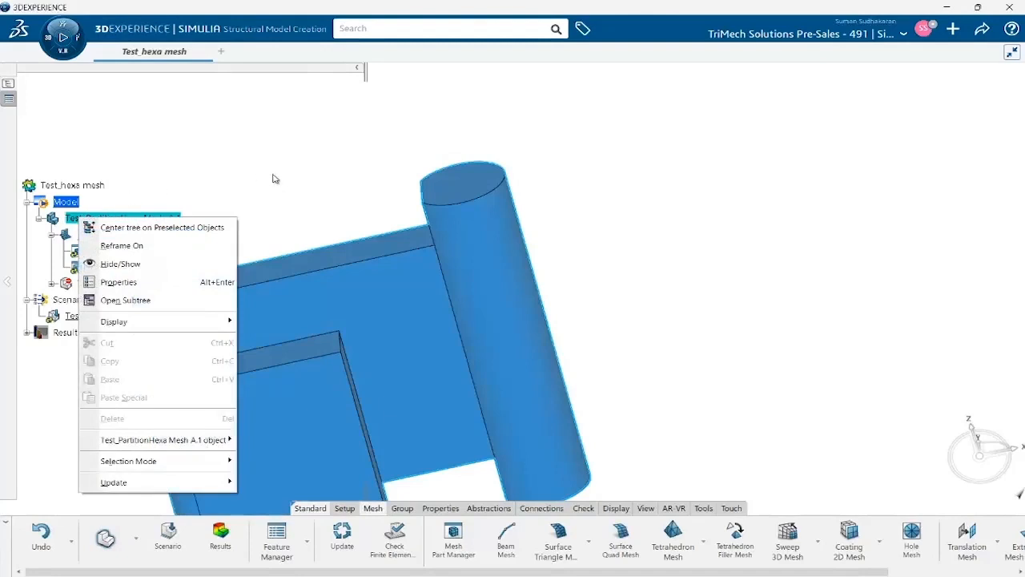
key("Escape")
Step: Enter Model Prep by creating an abstraction shape as a copy of the Test_PartitionHexa Mesh reference shape
left_click(104, 538)
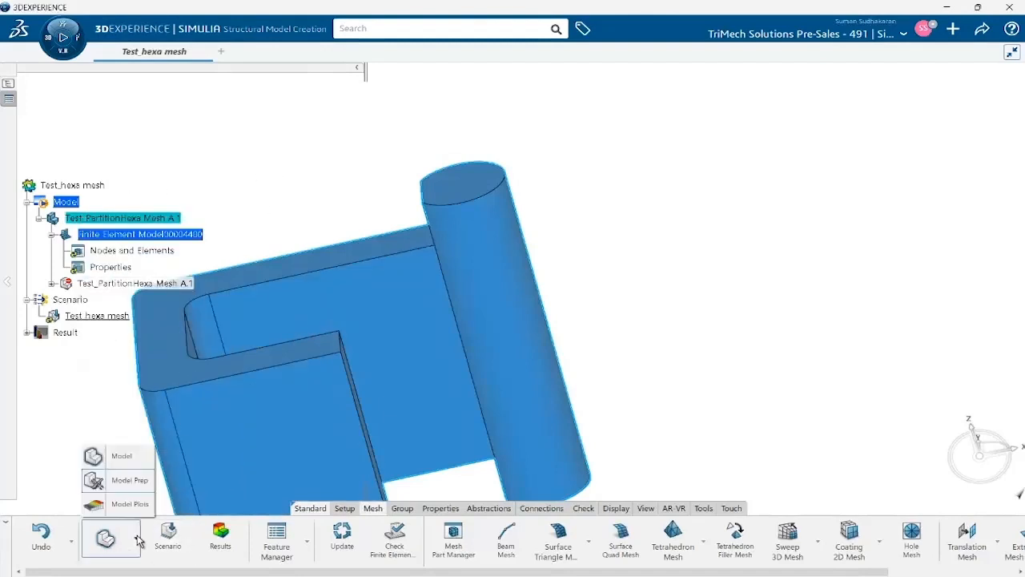
left_click(129, 480)
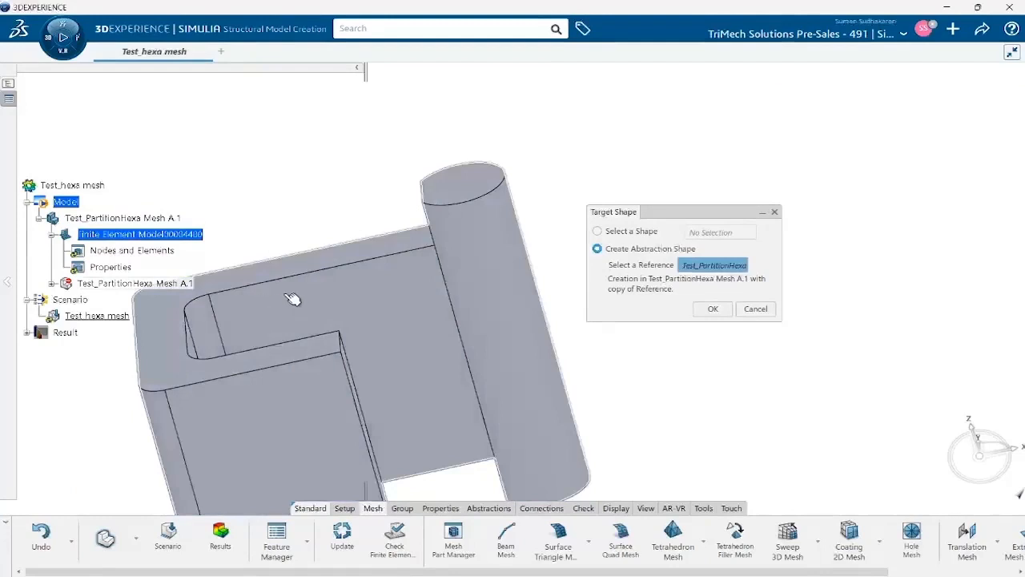
left_click(710, 310)
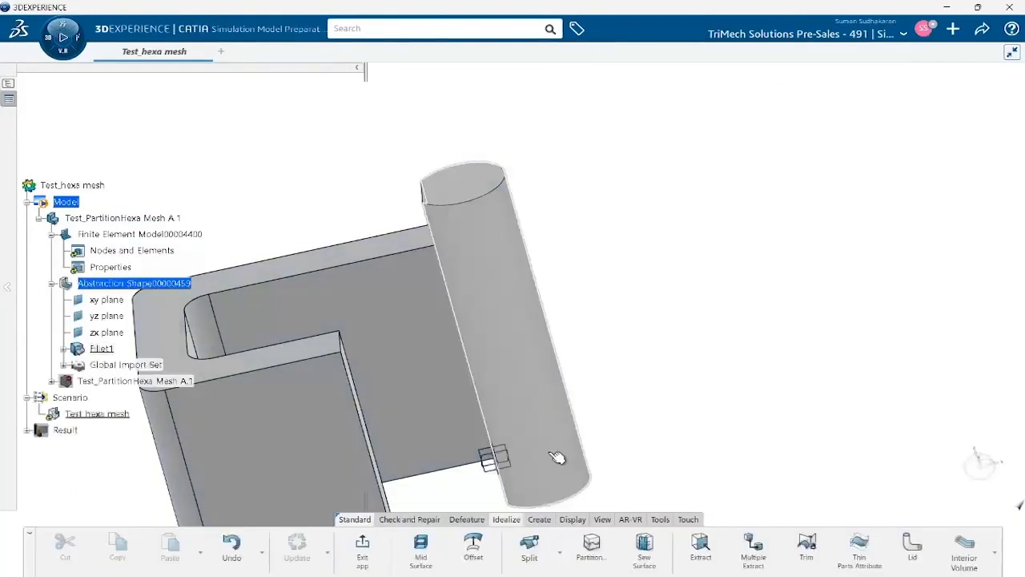
Step: Partition the abstraction solid, using the flat face on the side of the cylinder as cutting element and no extrapolation
left_click(593, 551)
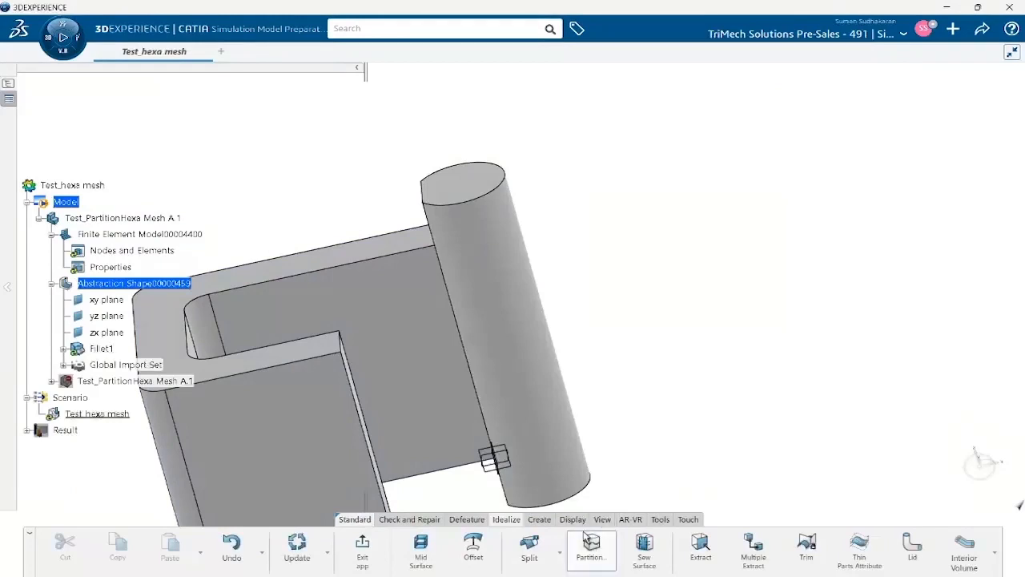
middle_click_drag(495, 315, 553, 306)
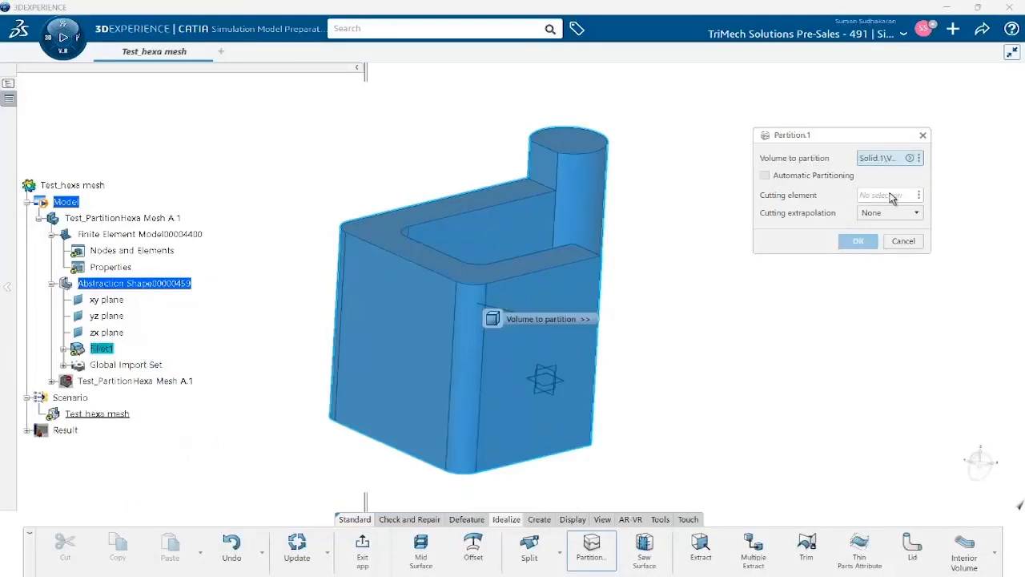
left_click(889, 196)
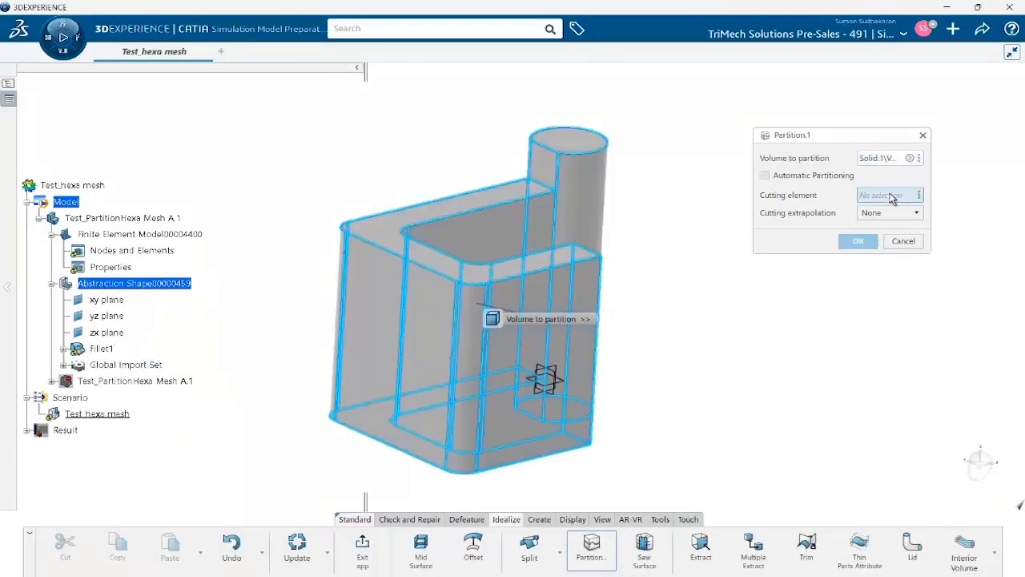
left_click(549, 169)
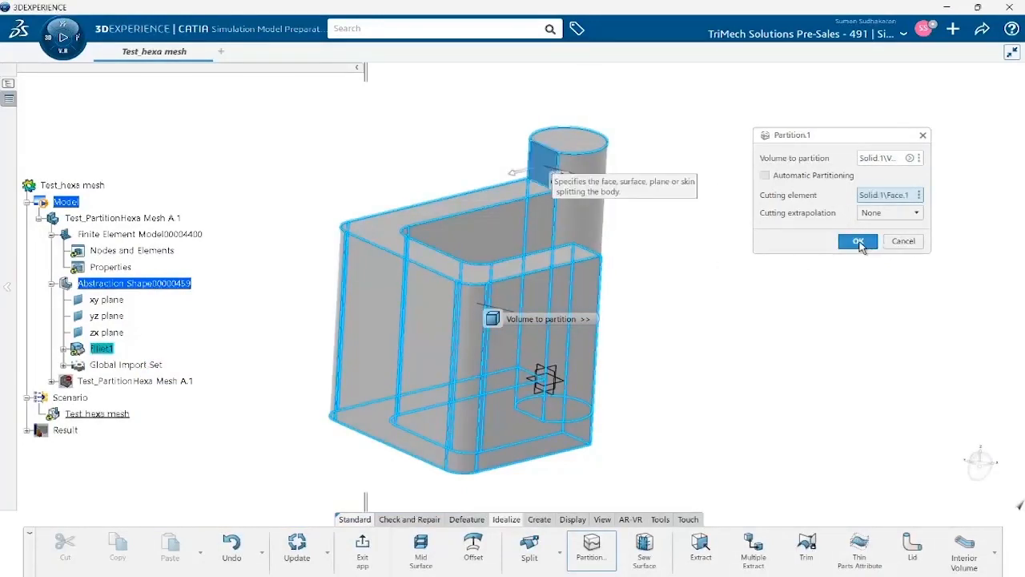
left_click(857, 242)
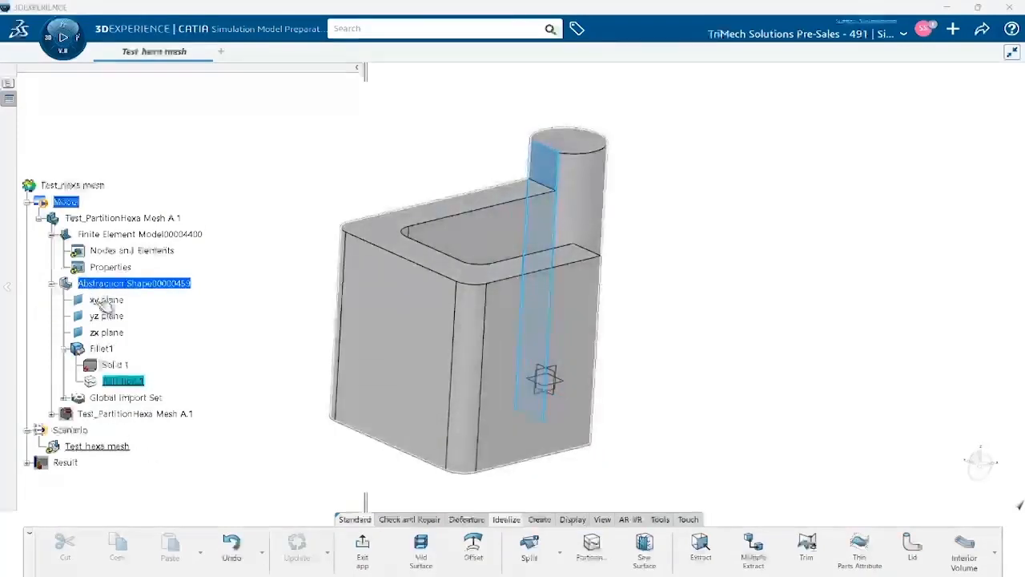
Step: Highlight the abstraction's solid and its partition in turn, and show the hidden original Test_PartitionHexa Mesh A.1 shape
left_click(114, 365)
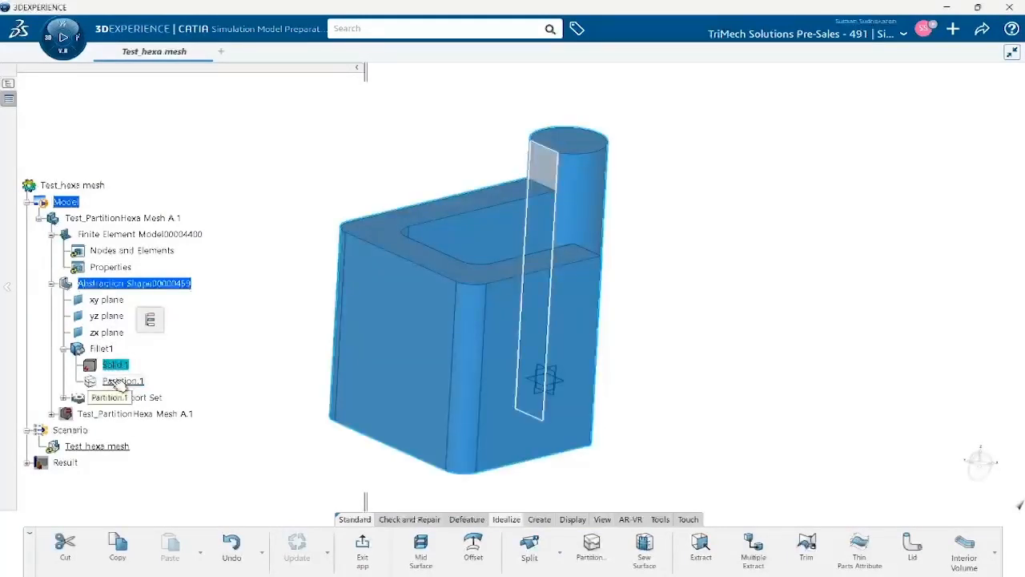
left_click(120, 381)
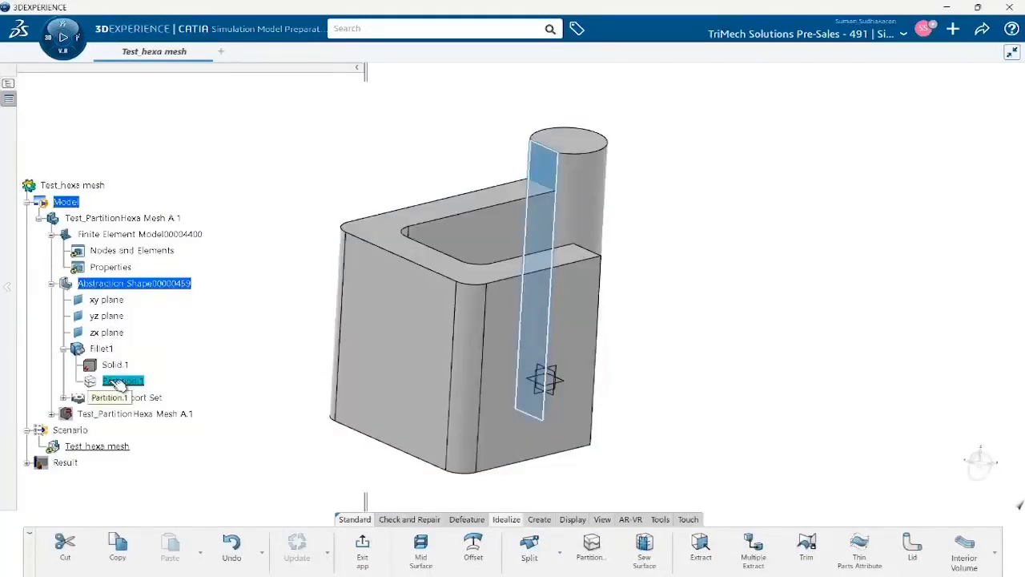
right_click(112, 413)
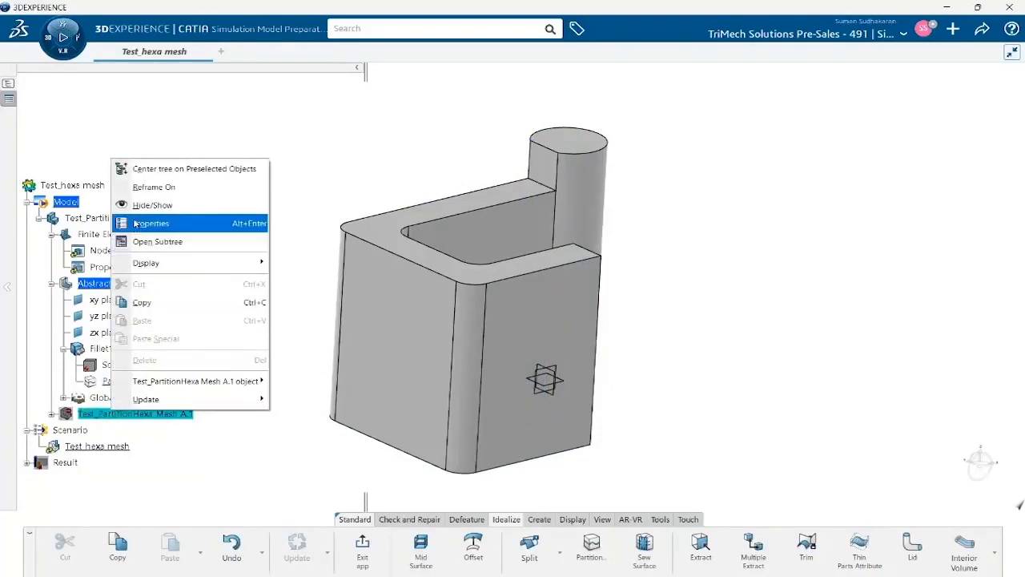
left_click(150, 205)
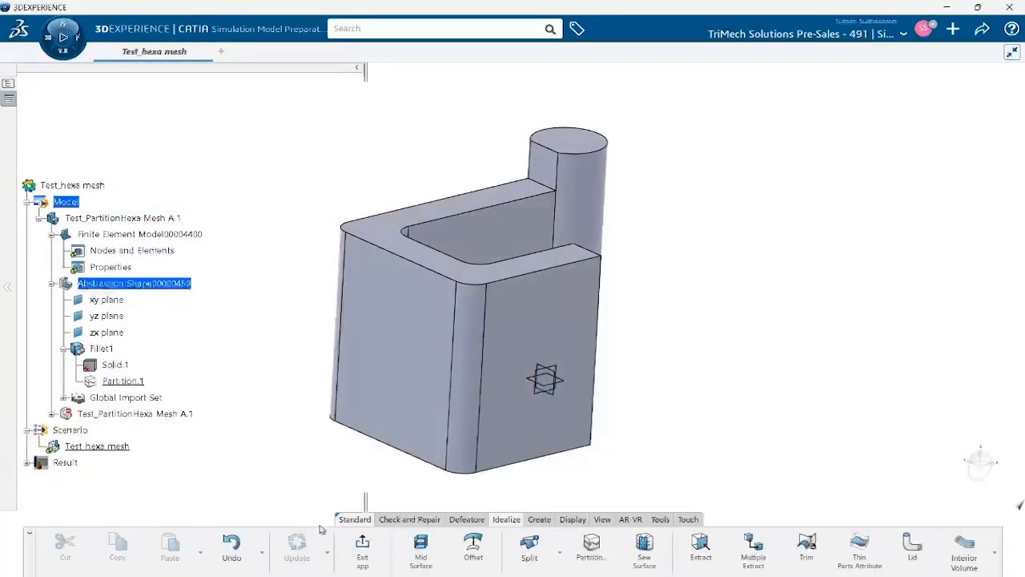
Step: Return to the structural model, show the abstraction shape and hide the original Test_PartitionHexa Mesh A.1 shape
left_click(363, 552)
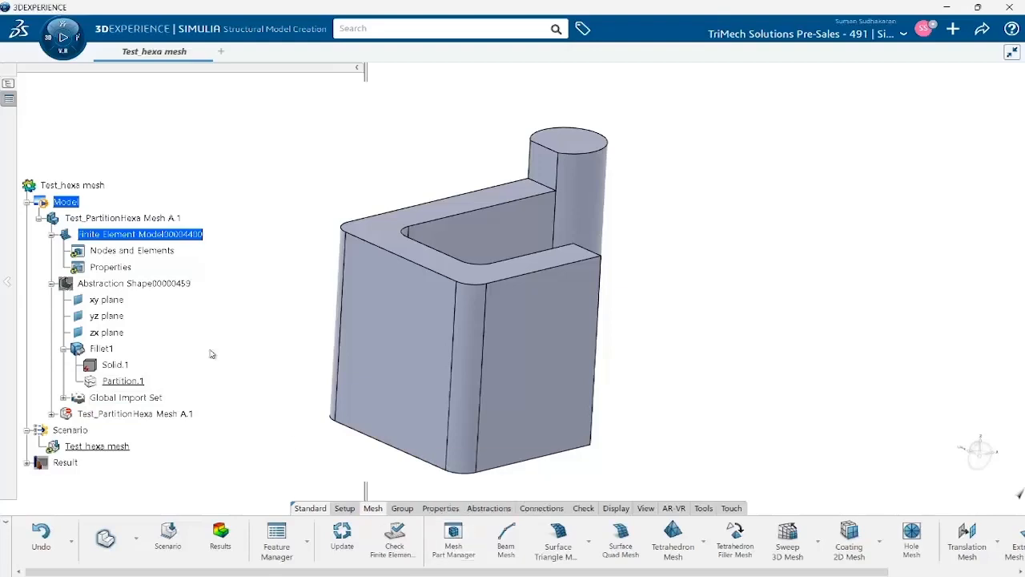
right_click(138, 286)
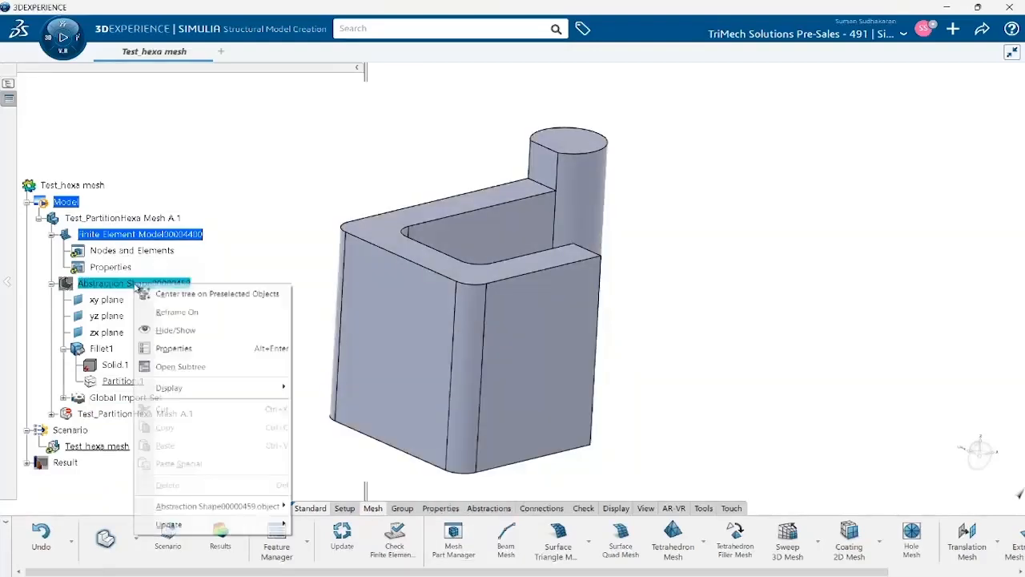
left_click(169, 330)
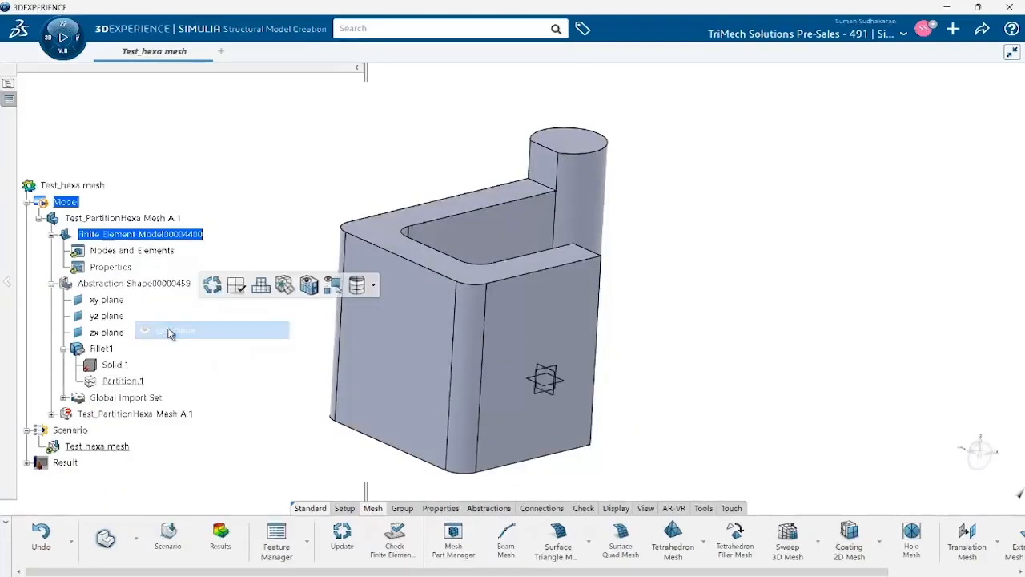
right_click(117, 415)
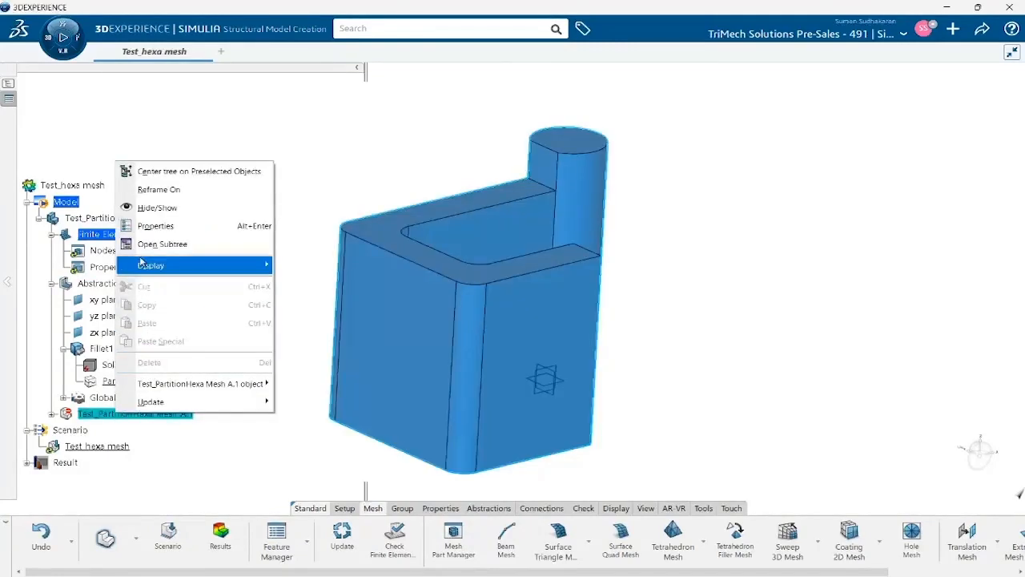
left_click(152, 208)
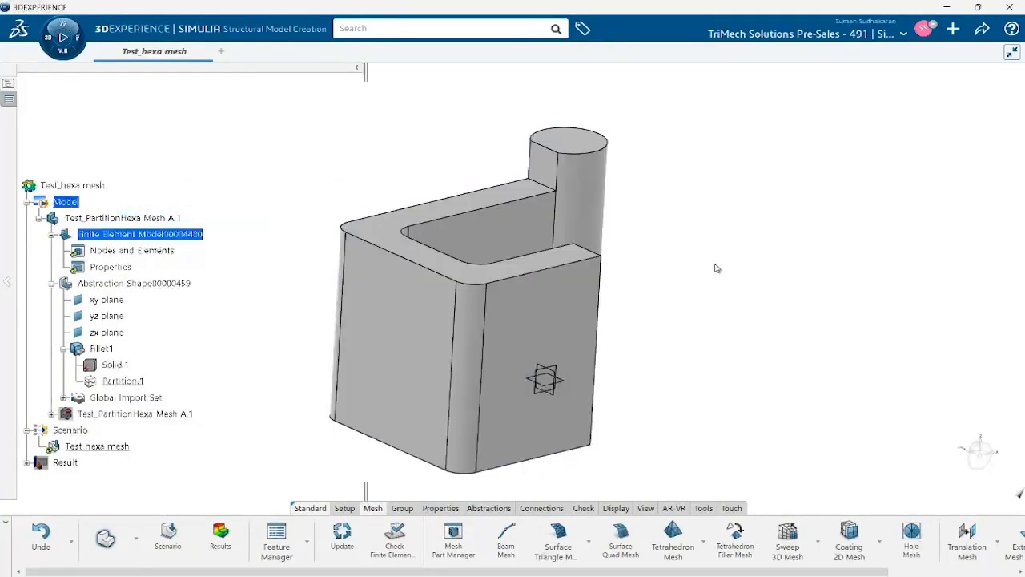
middle_click_drag(708, 279, 682, 294)
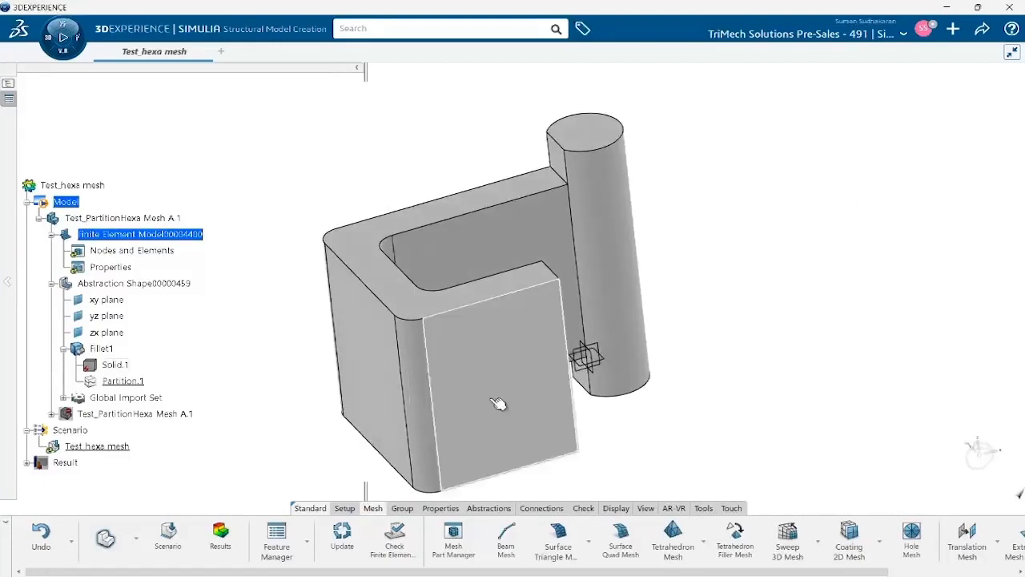
Step: Make the abstraction shape contribute to the finite element model instead of the original Test_PartitionHexa Mesh A.1 shape
left_click(402, 508)
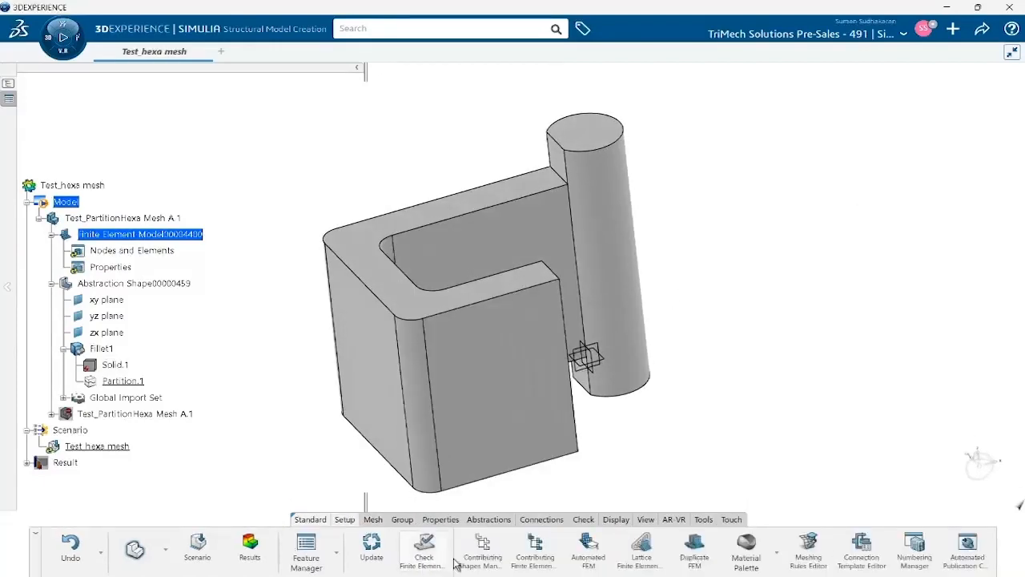
left_click(479, 551)
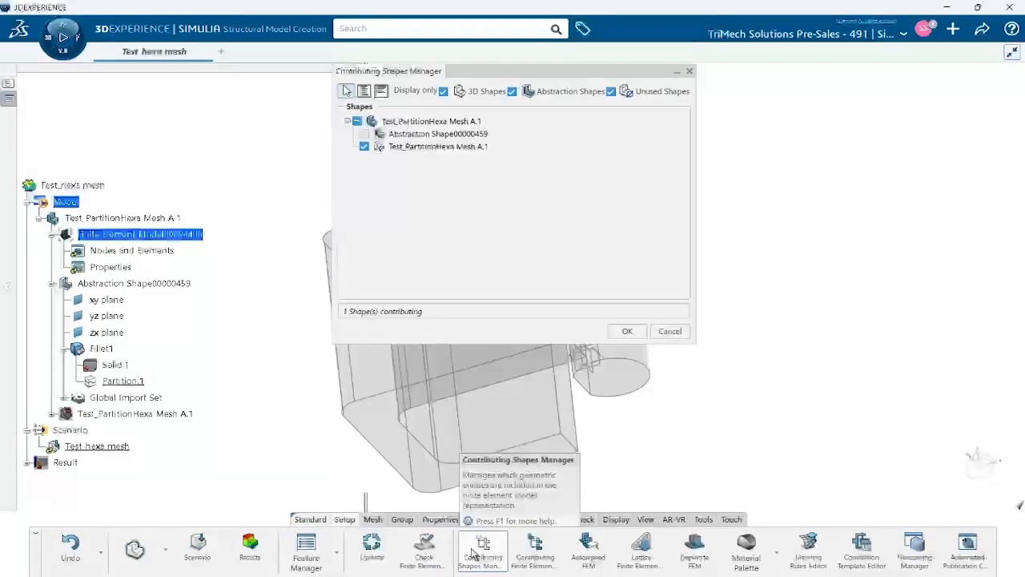
left_click(364, 134)
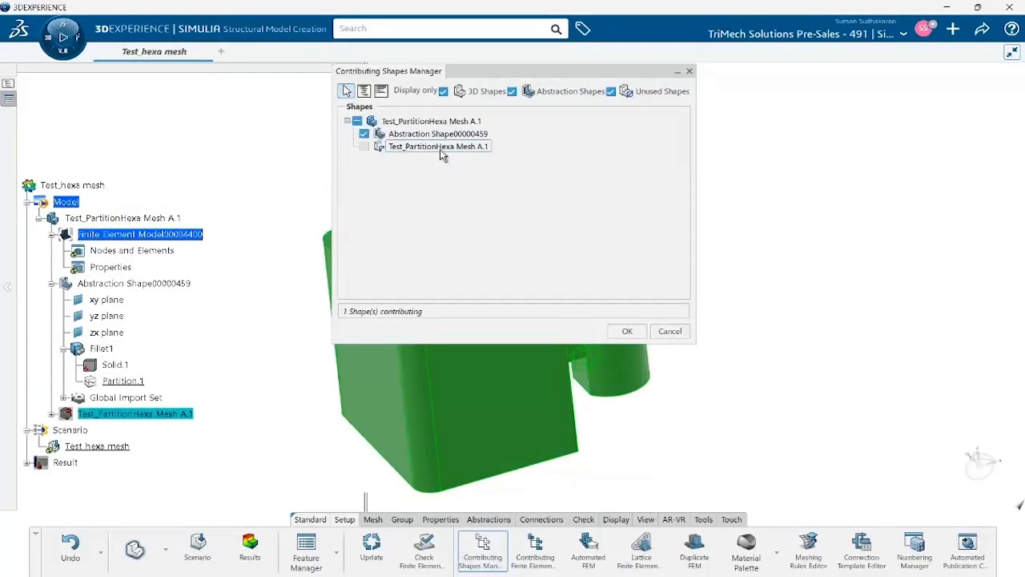
left_click(629, 330)
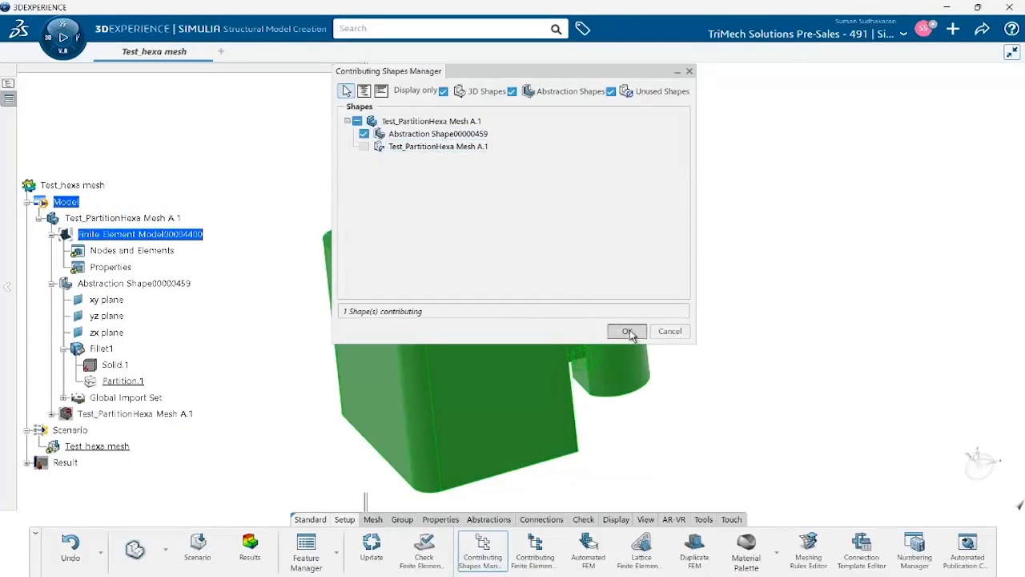
Step: Generate a Partition Hex Mesh on the Fillet1 support with a 3.5 mm mesh size
left_click(373, 519)
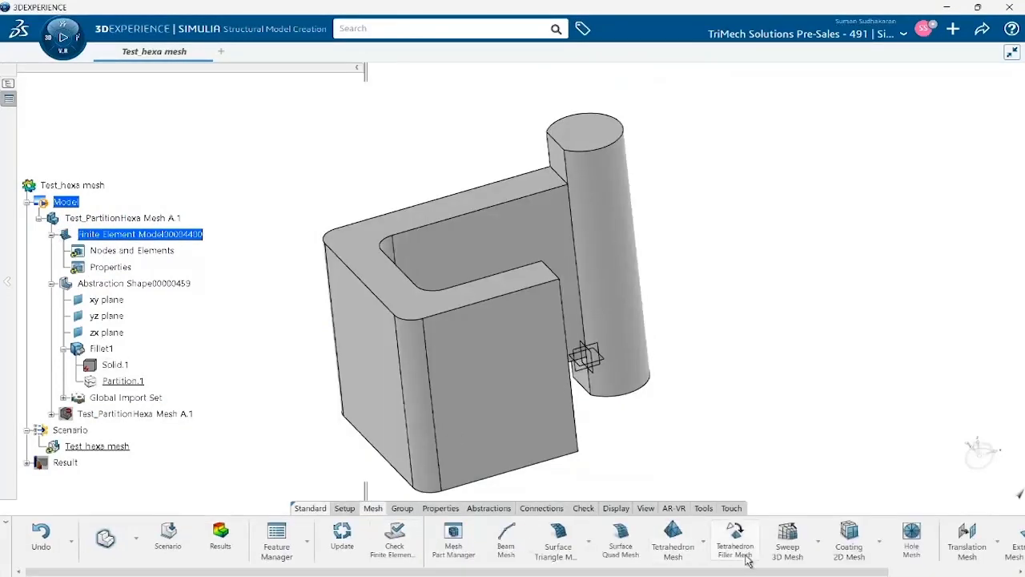
left_click(817, 541)
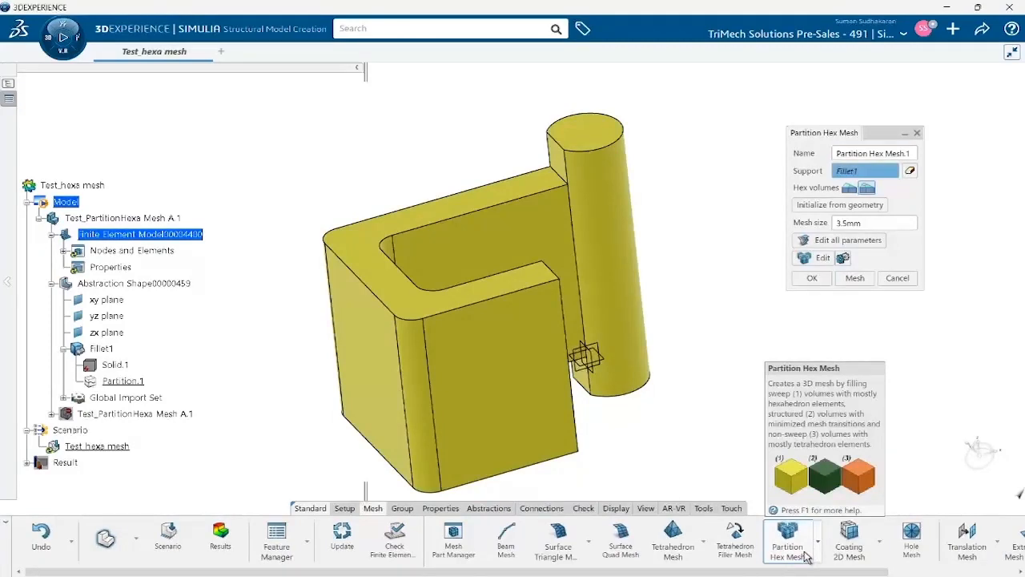
left_click(855, 279)
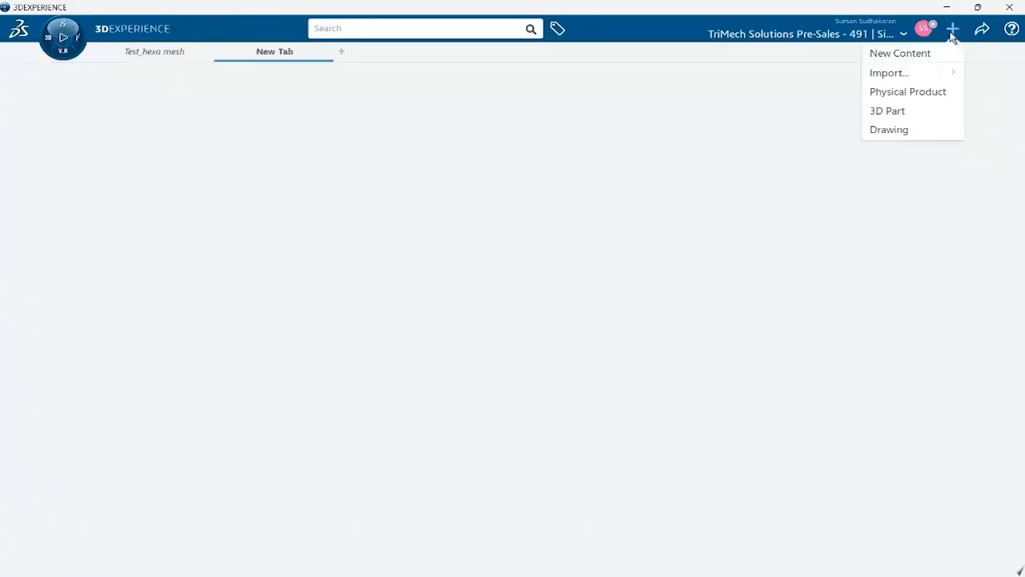
Step: Import the SolidWorks part Bracket.SLDPRT from disk into a new tab
left_click(885, 73)
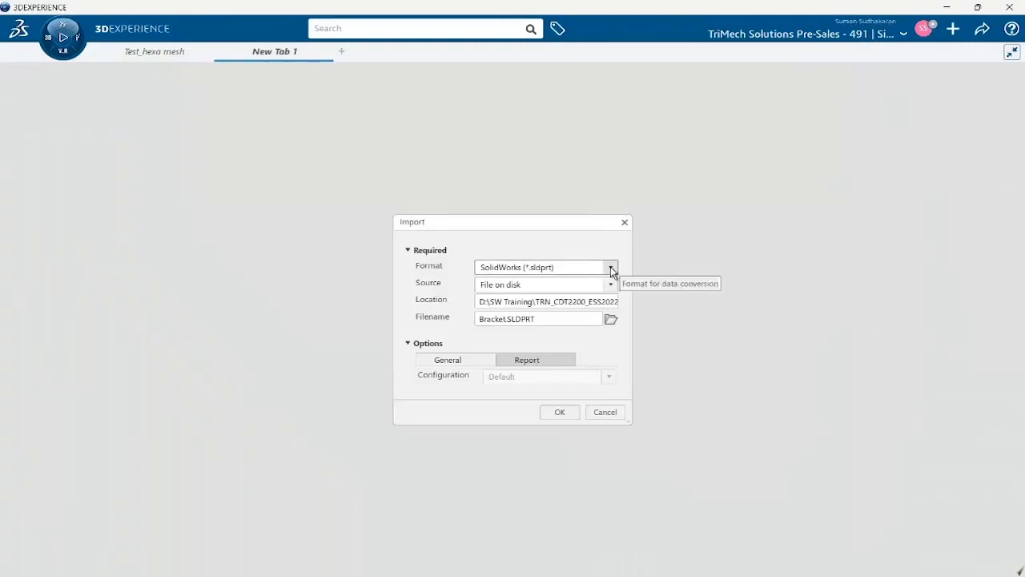
left_click(569, 415)
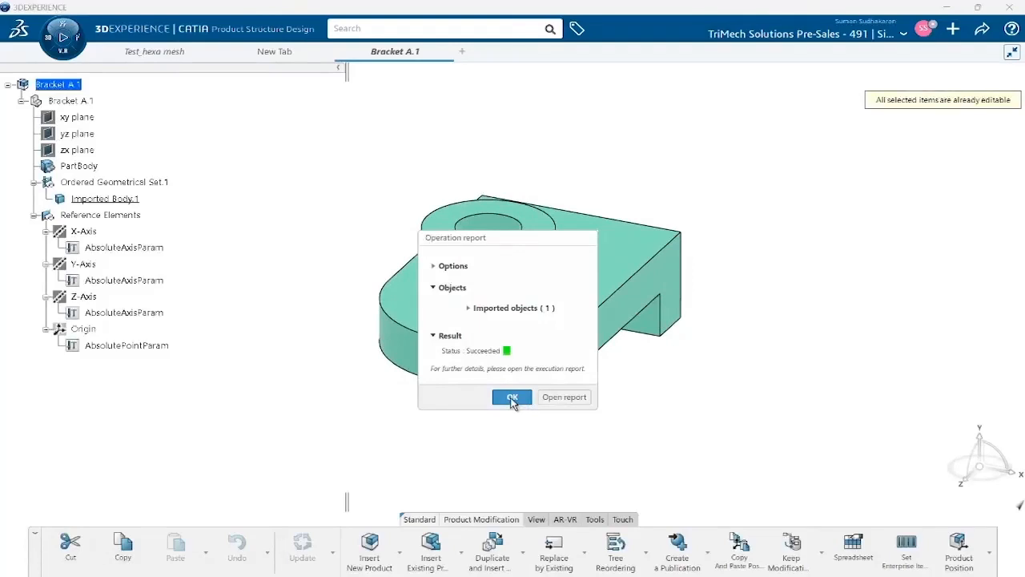
left_click(512, 398)
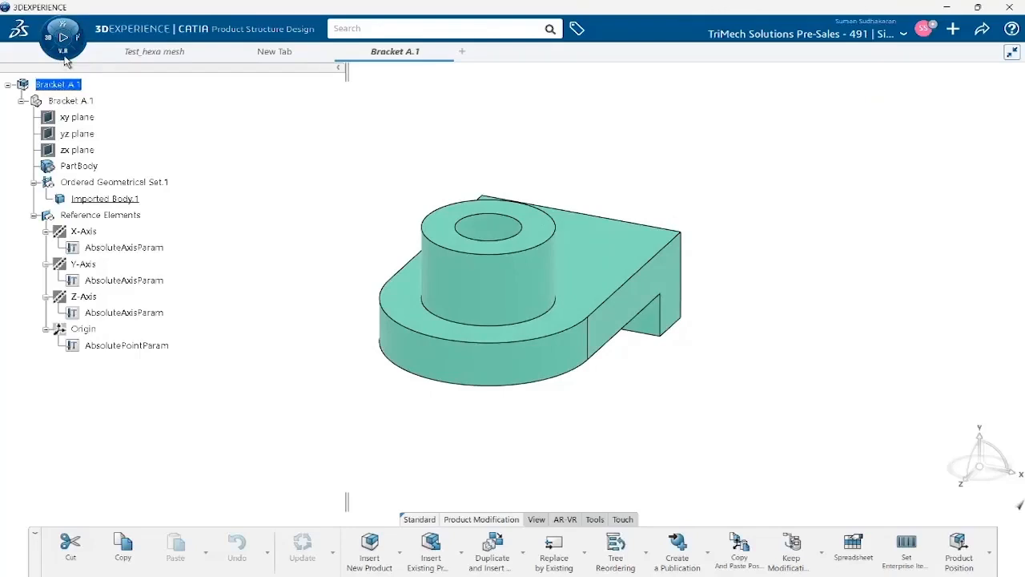
Step: Open the bracket in Structural Model Creation to create its finite element model, and display the model tree
left_click(64, 64)
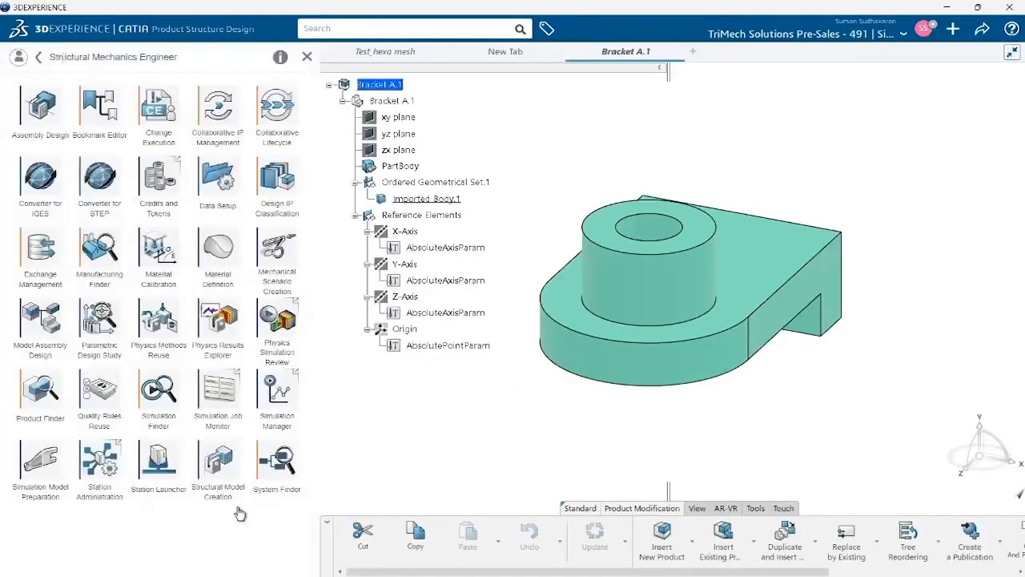
left_click(219, 476)
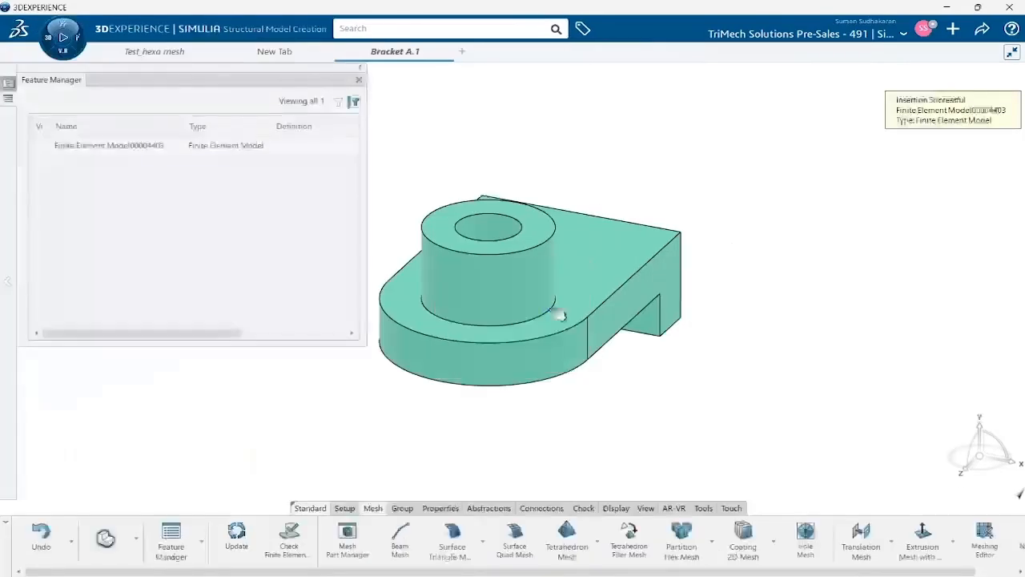
left_click(8, 84)
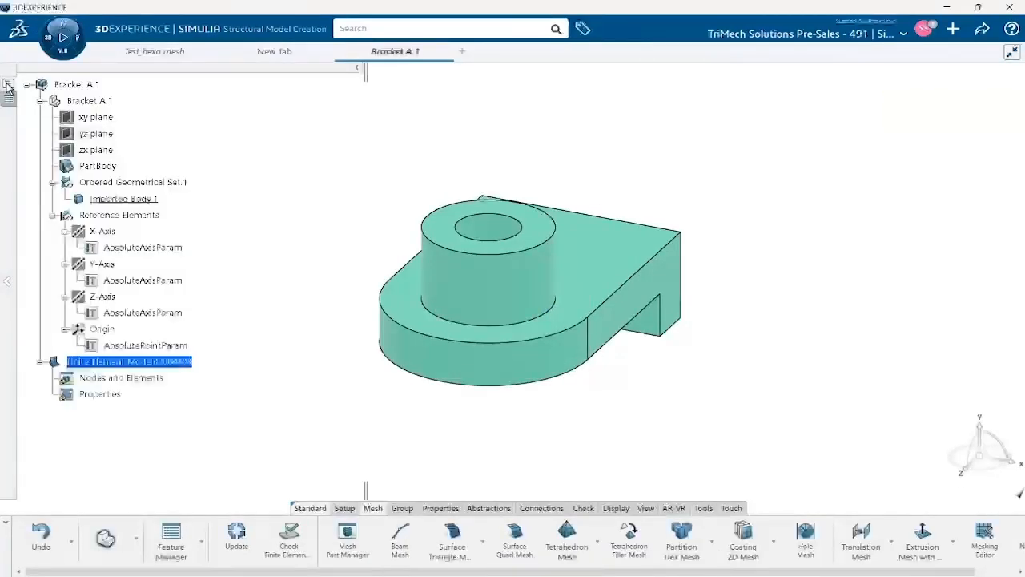
Step: Preview how Partition Hex Mesh classifies the unpartitioned bracket body, without creating a mesh
left_click(681, 536)
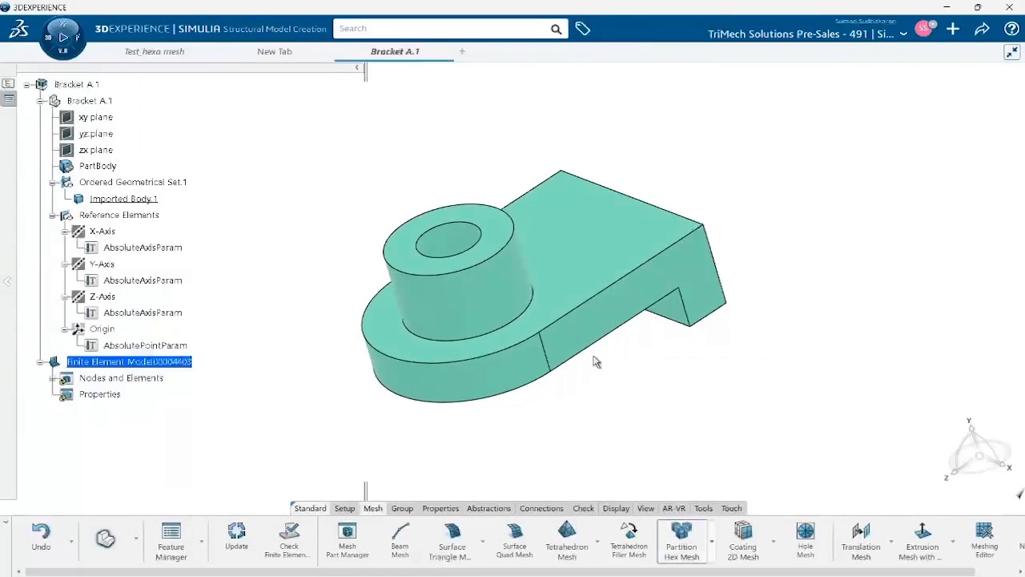
left_click(573, 278)
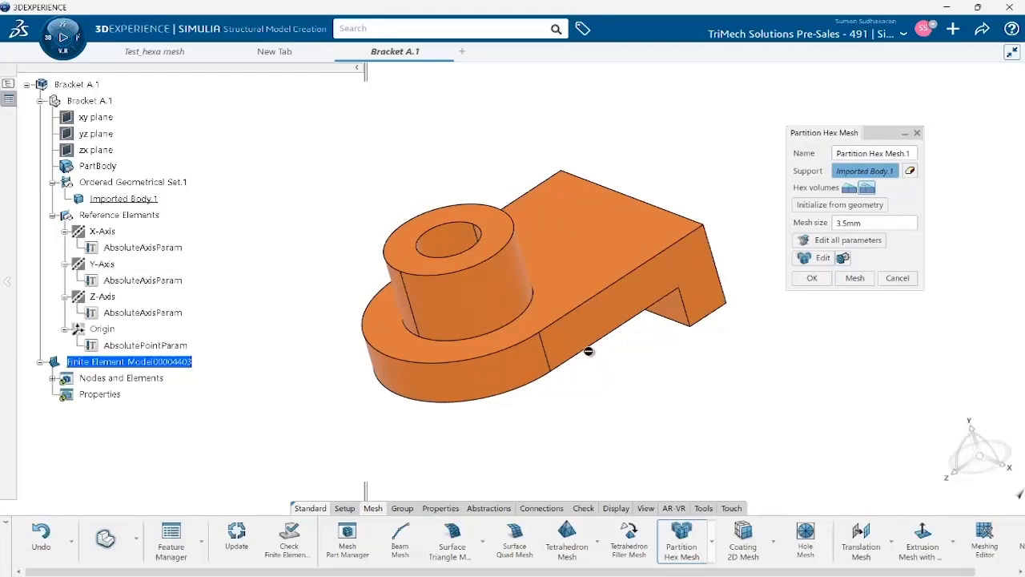
left_click(898, 278)
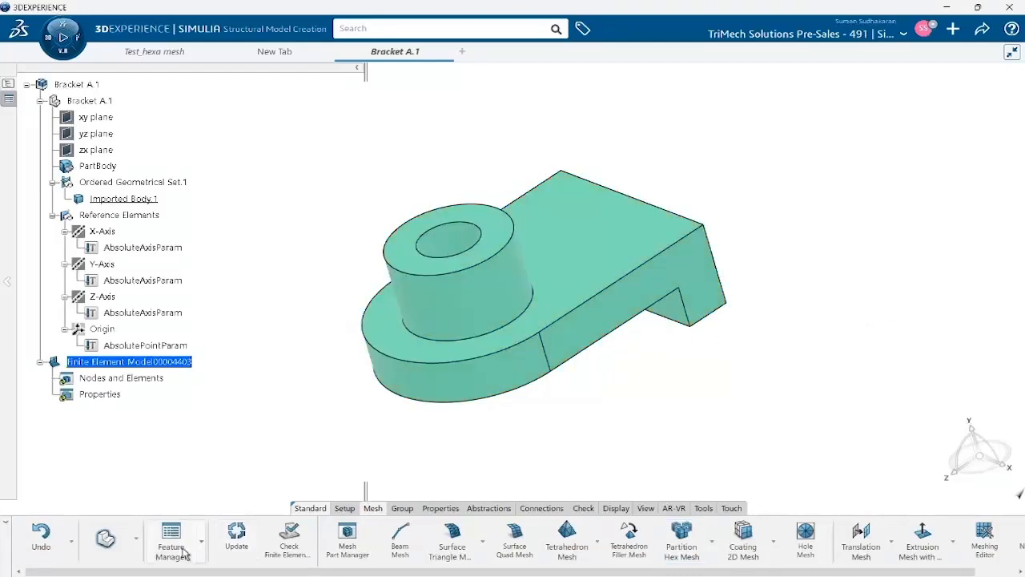
Step: Enter Model Prep on the Bracket A.1 shape and insert an added volume from Imported Body.1
left_click(105, 539)
left_click(130, 480)
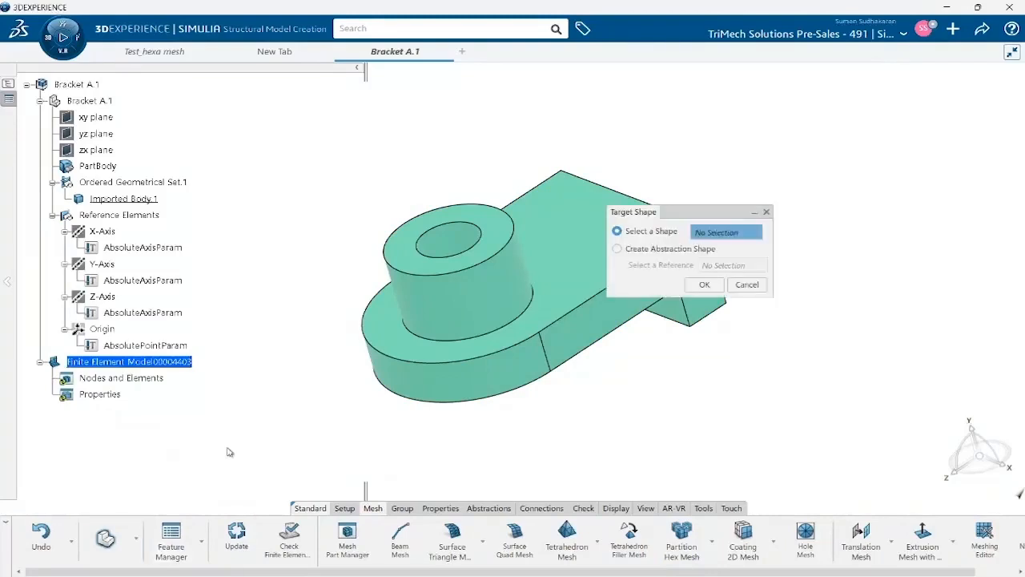
left_click(711, 286)
right_click(123, 201)
mouse_move(199, 541)
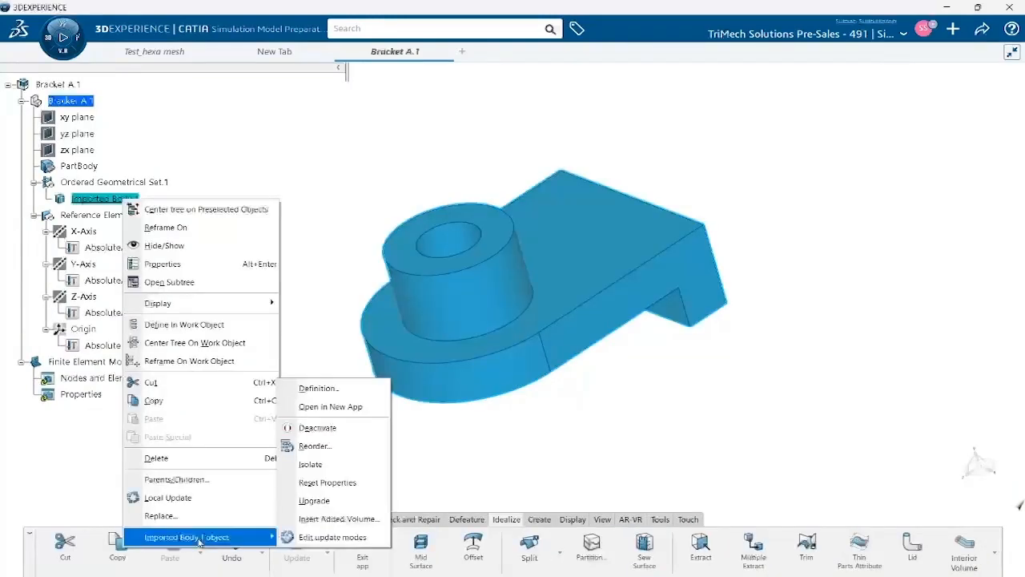
left_click(339, 519)
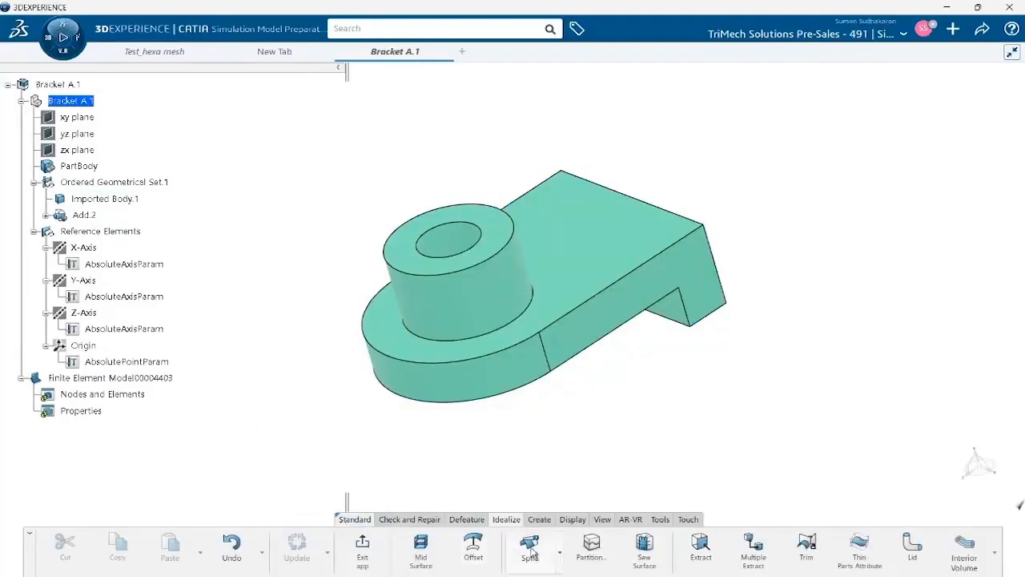
Step: Partition the bracket volume using the base plate's upper face as cutting element with no extrapolation, and expand the added volume in the tree
left_click(593, 551)
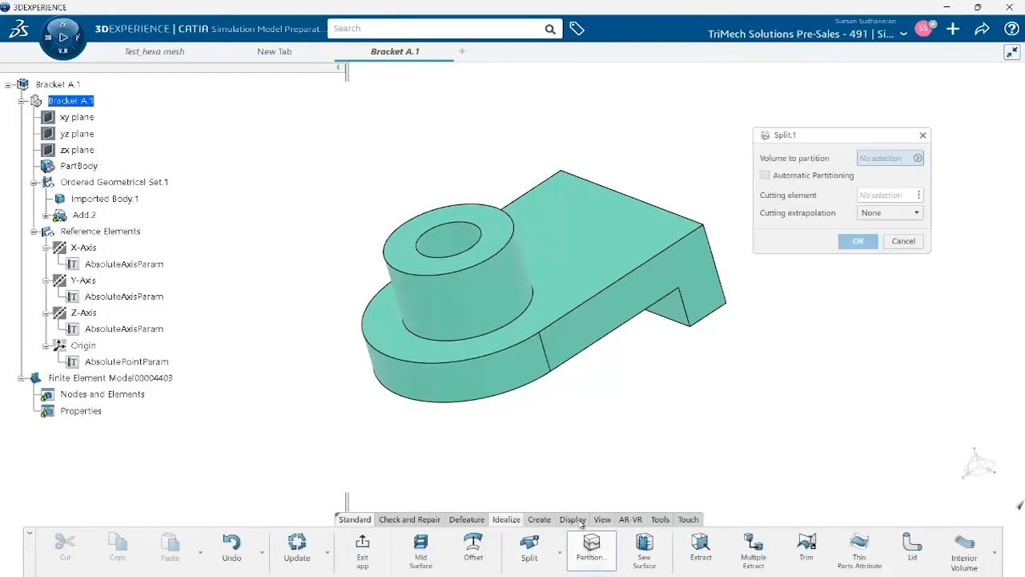
left_click(602, 255)
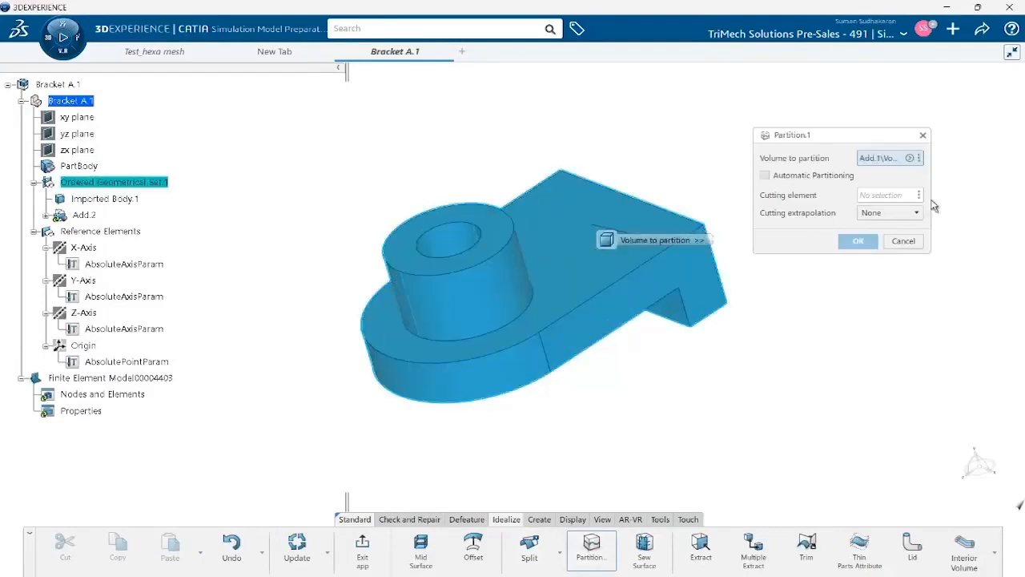
left_click(579, 269)
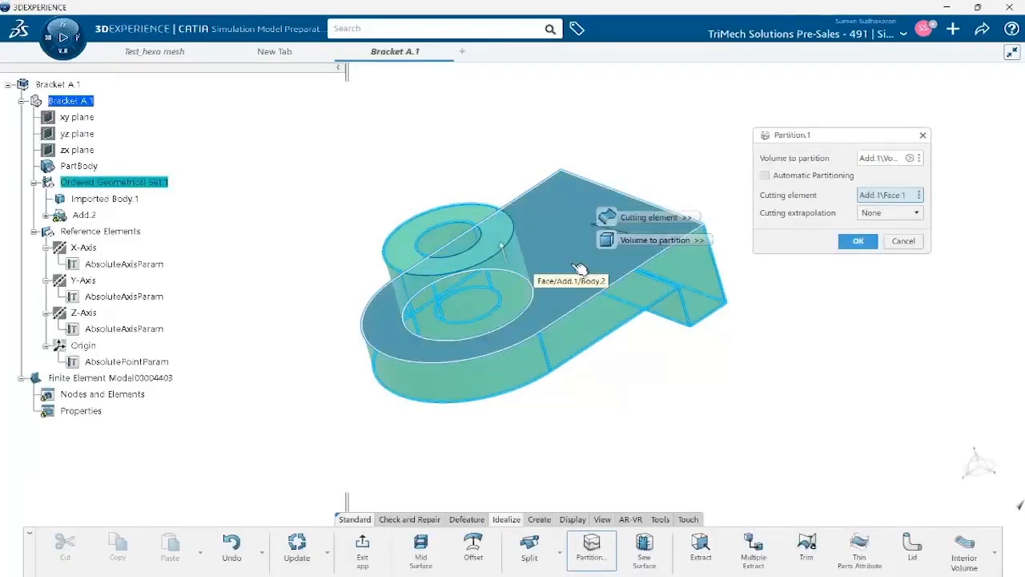
left_click(859, 241)
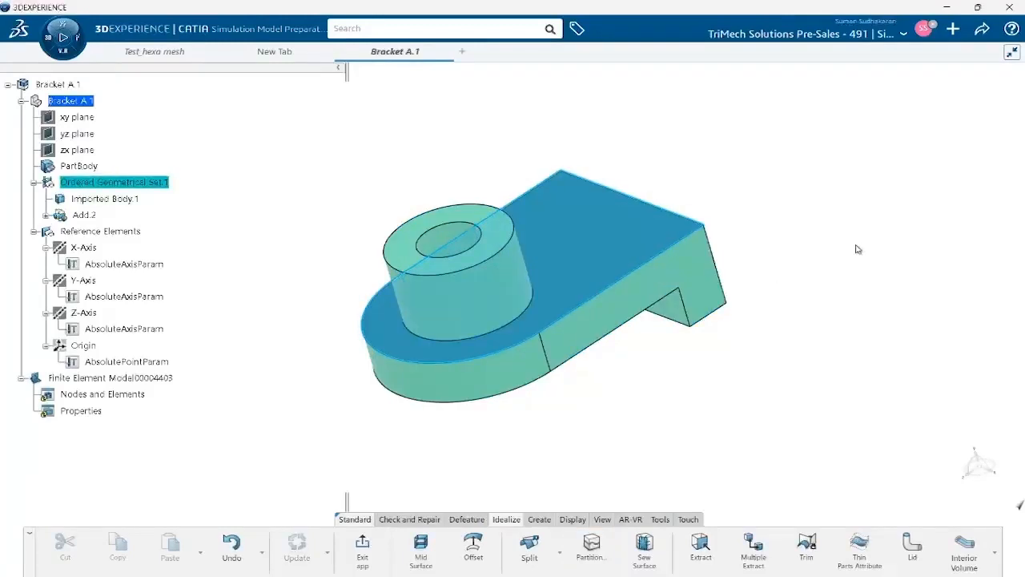
left_click(46, 215)
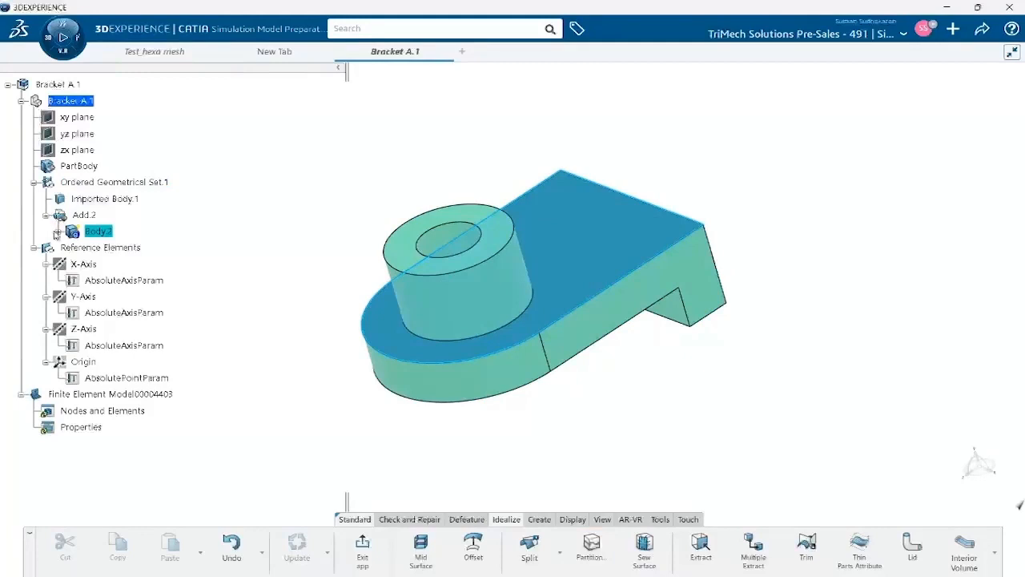
left_click(58, 231)
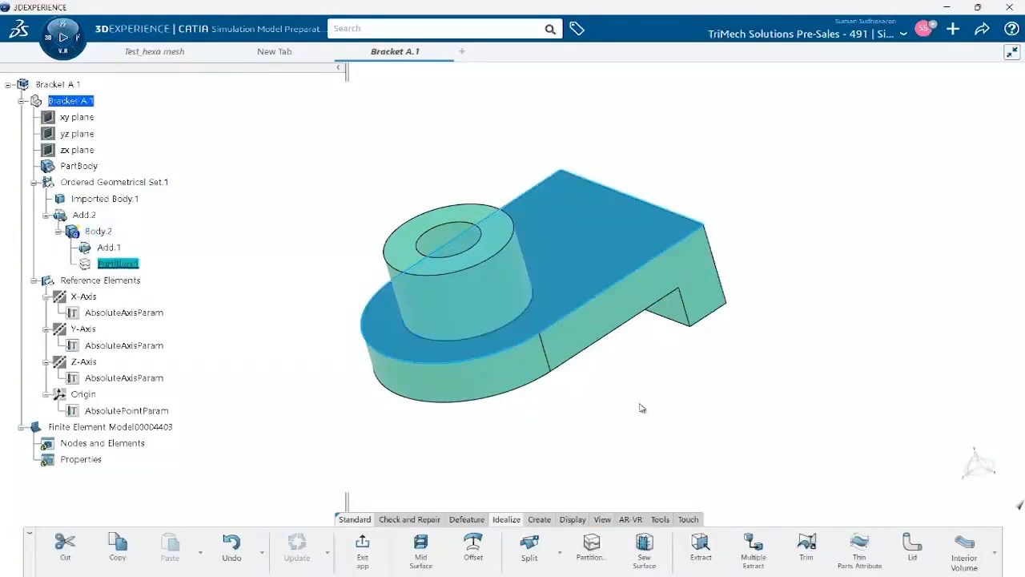
Step: Partition the base plate volume with the inner vertical face of its end lug and no extrapolation, and highlight both partitions
left_click(591, 544)
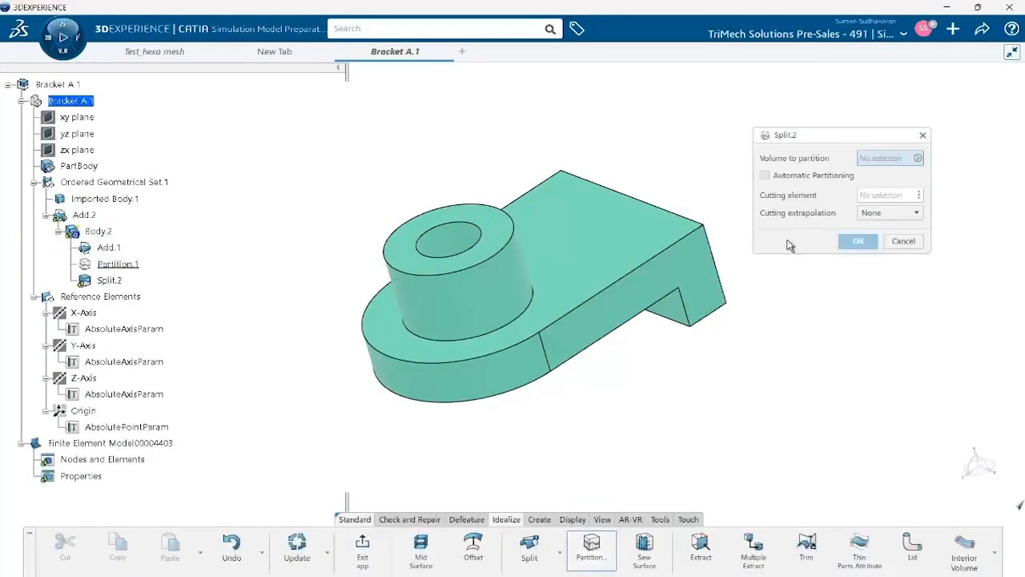
left_click(590, 326)
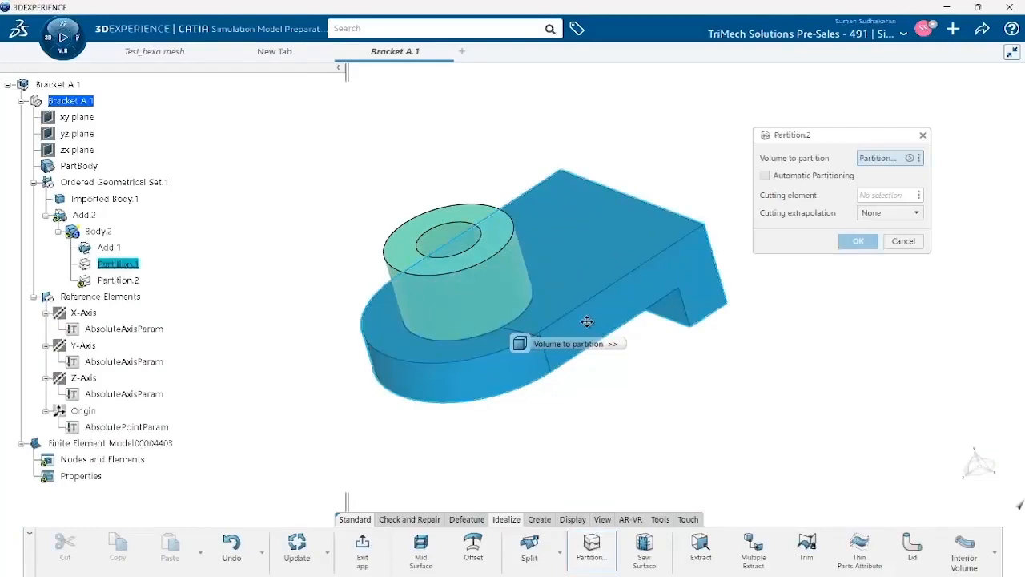
left_click(890, 194)
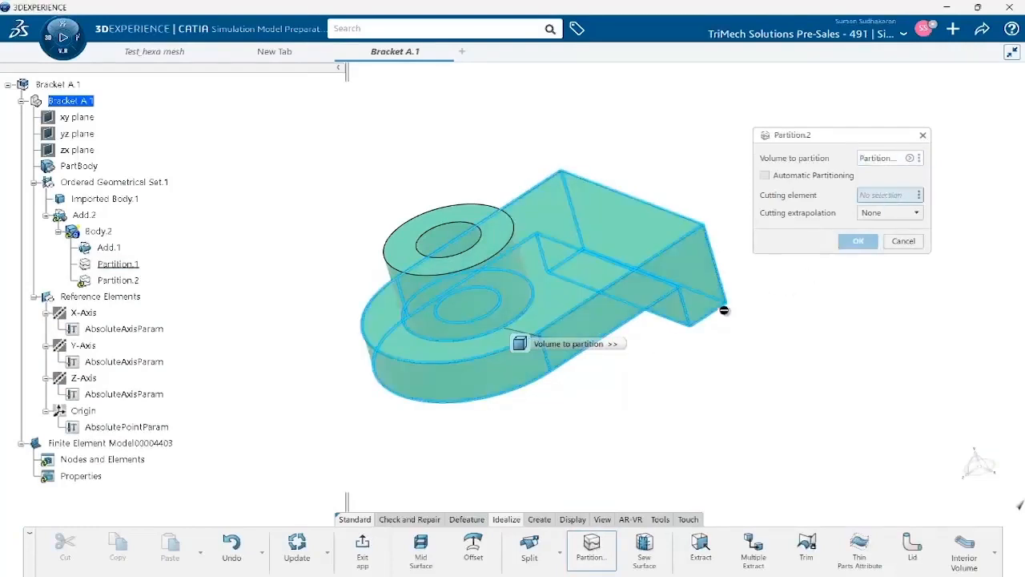
left_click(671, 315)
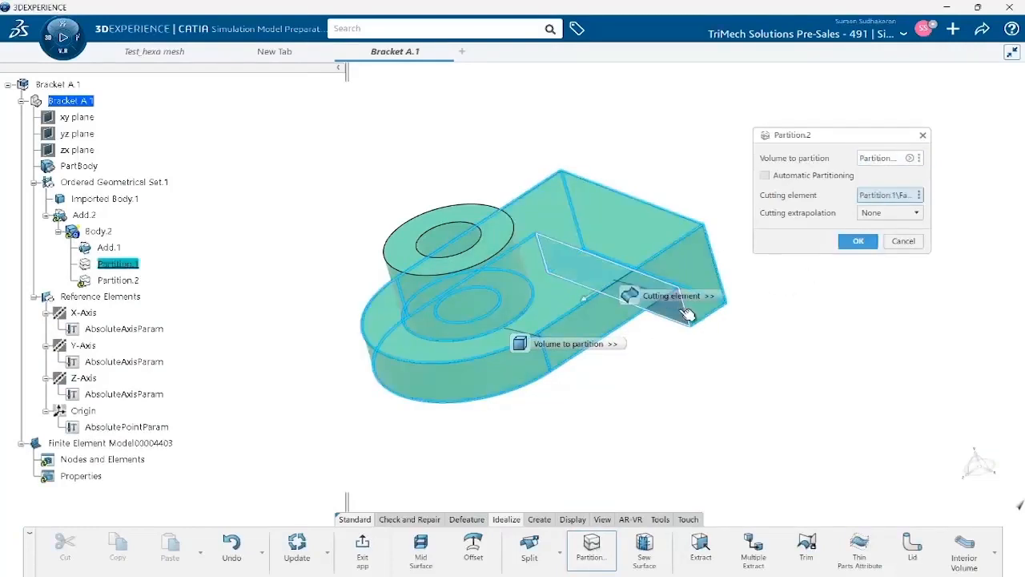
left_click(856, 242)
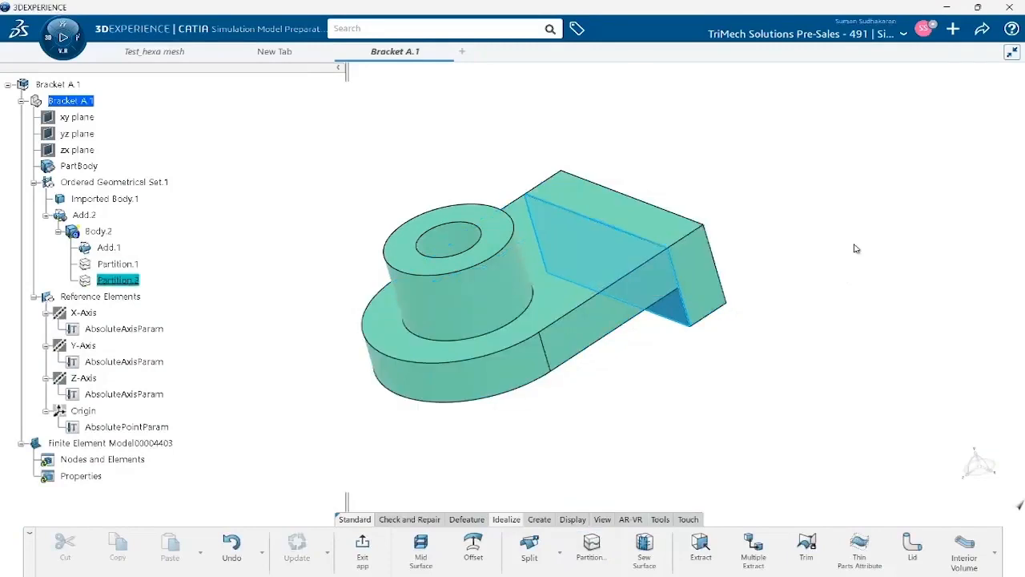
left_click(124, 265)
left_click(127, 281)
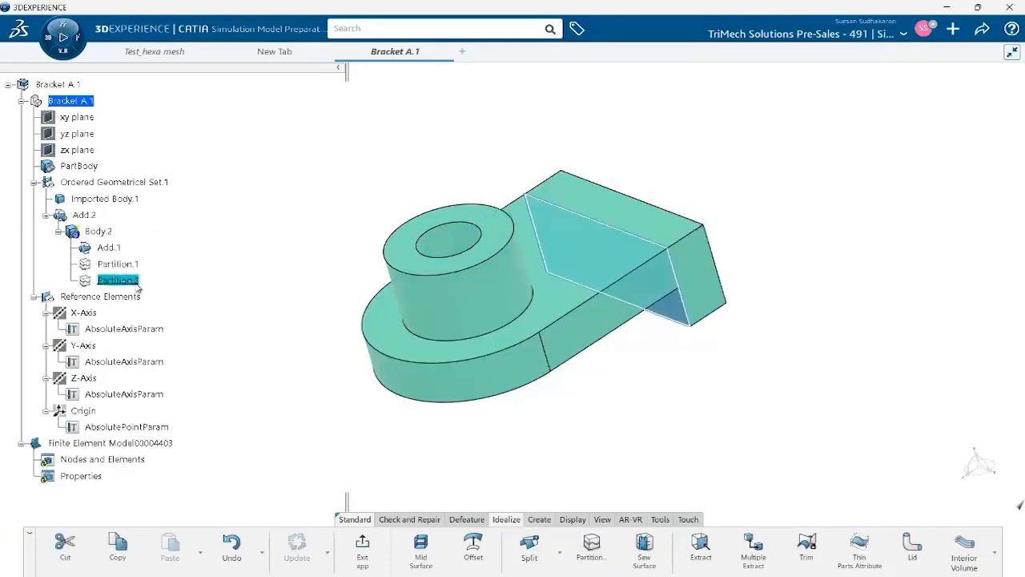
Step: Return to the structural model and generate a Partition Hex Mesh on the partitioned bracket with a 3.5 mm mesh size
left_click(363, 550)
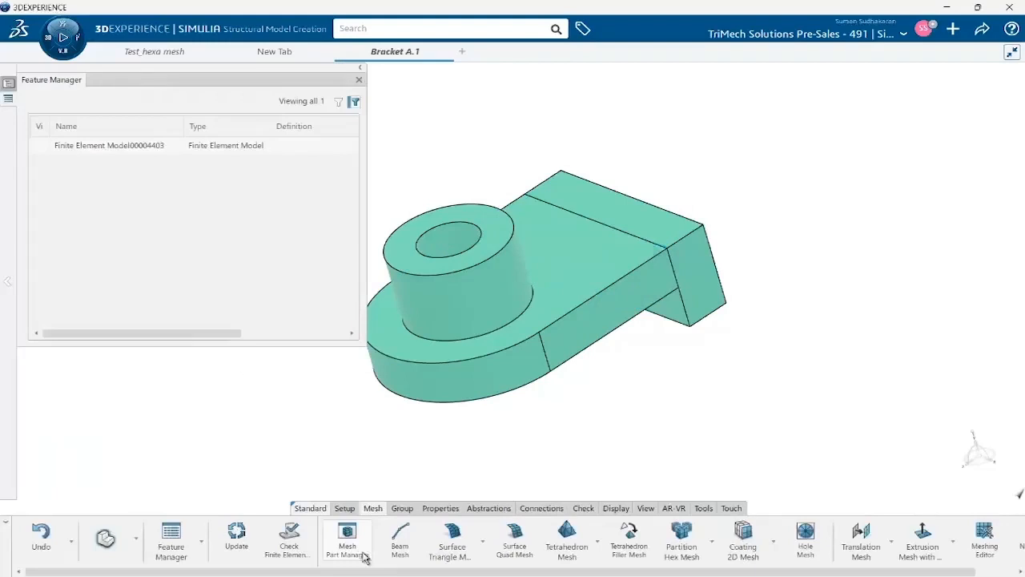
left_click(681, 545)
left_click(852, 278)
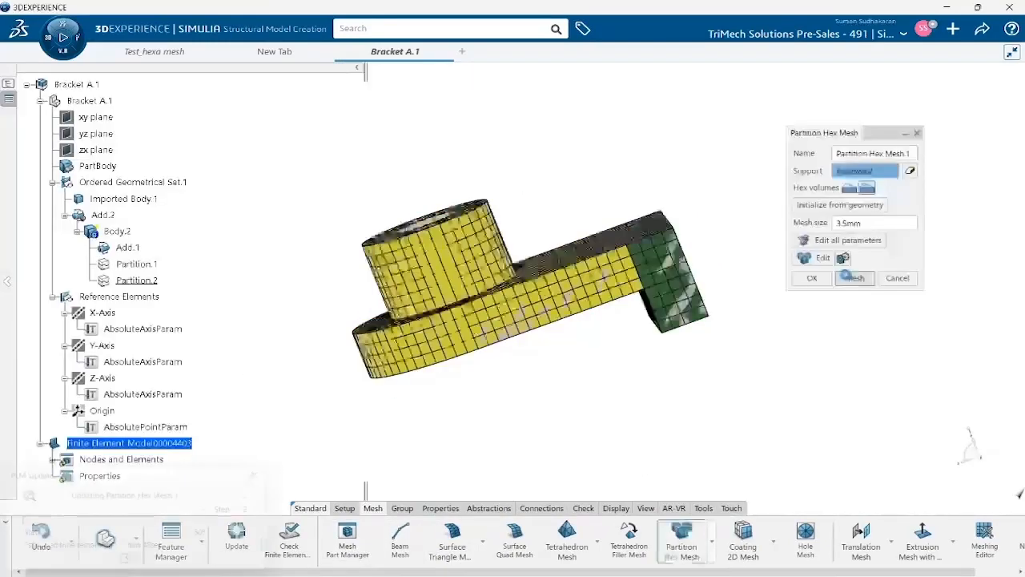